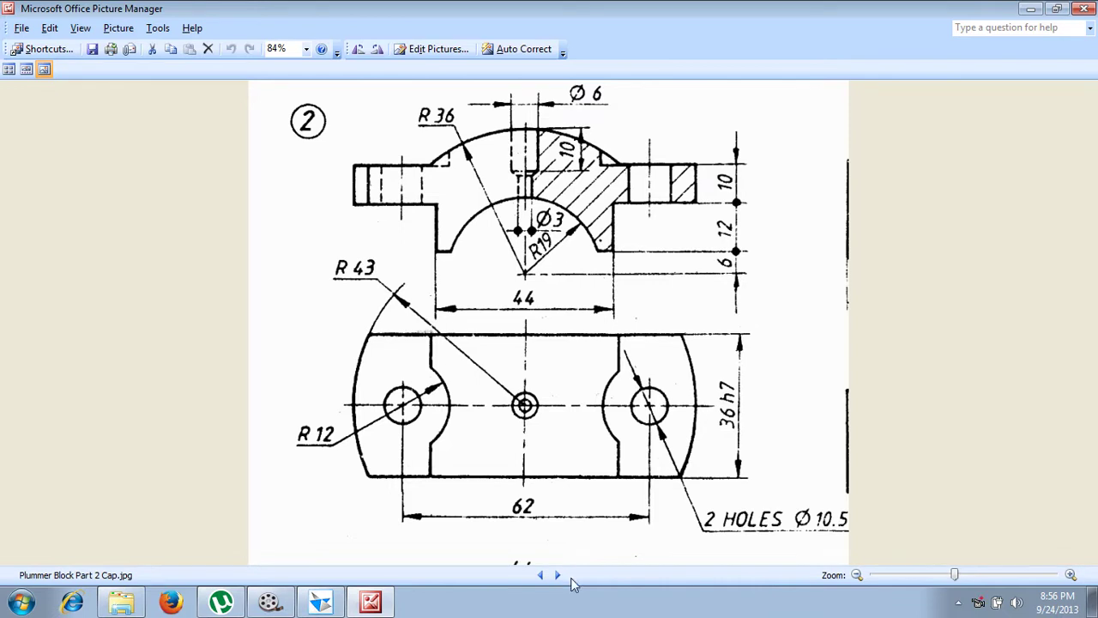
Compare the Part 1 Body drawing with the Part 2 Cap drawing in Picture Manager.
{"action": "left_click", "coordinate": [541, 575]}
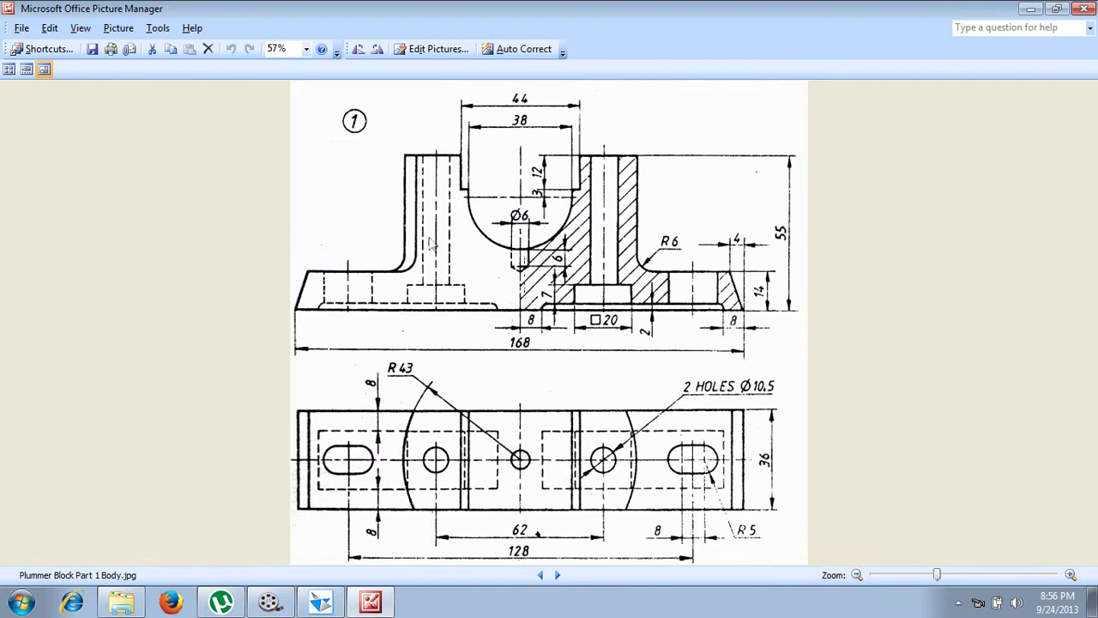
{"action": "left_click", "coordinate": [559, 575]}
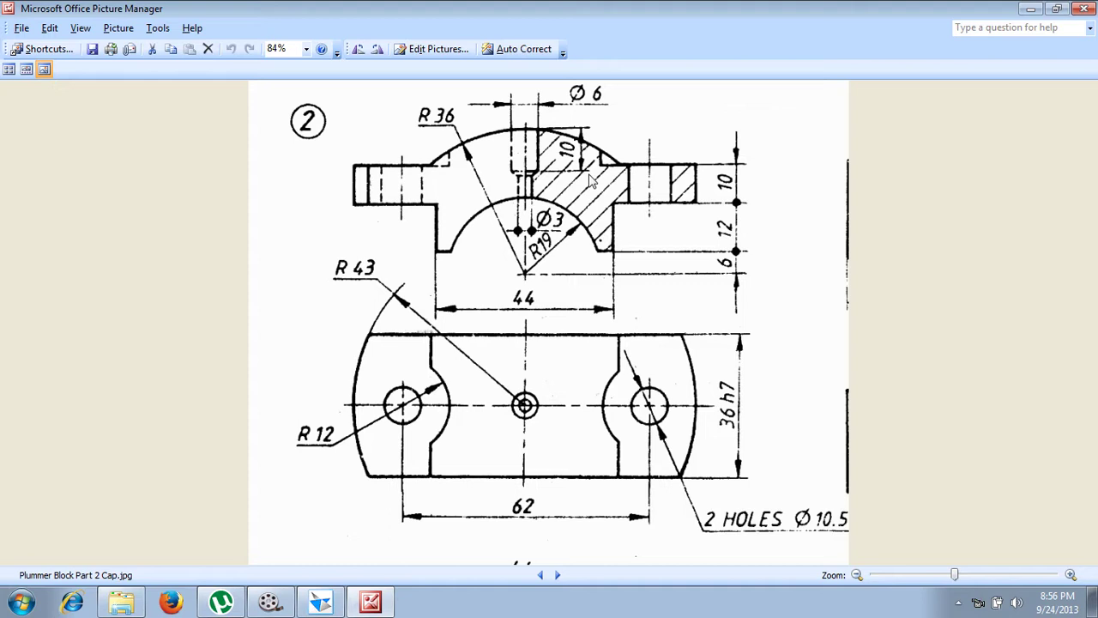
Create a new solid part in Solid Edge and start a protrusion on the Front (xz) plane.
{"action": "left_click", "coordinate": [322, 602]}
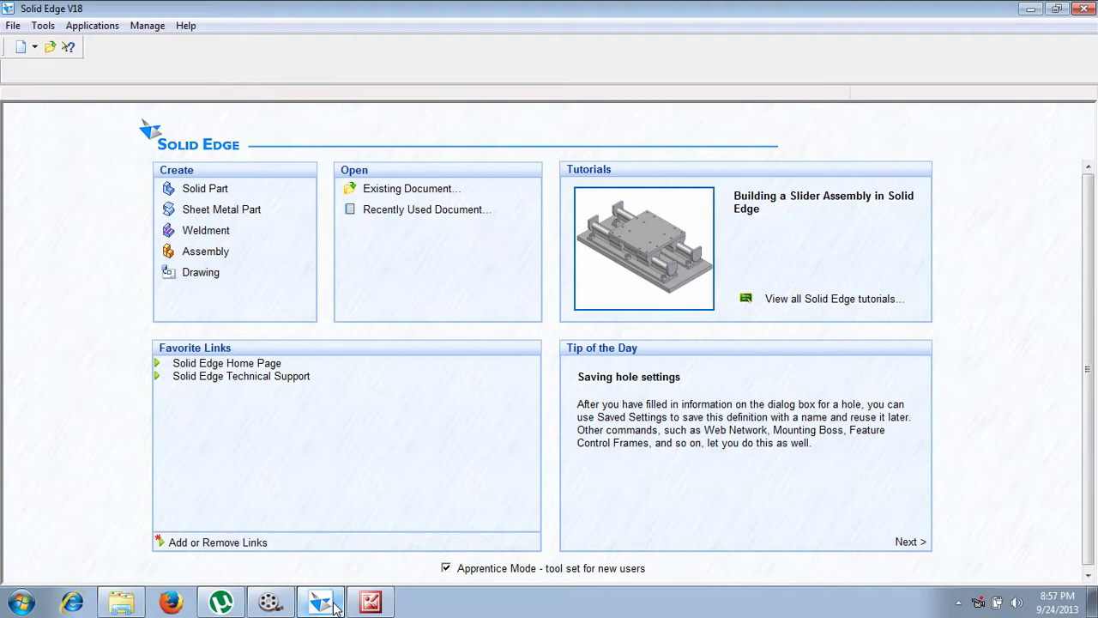
{"action": "left_click", "coordinate": [213, 195]}
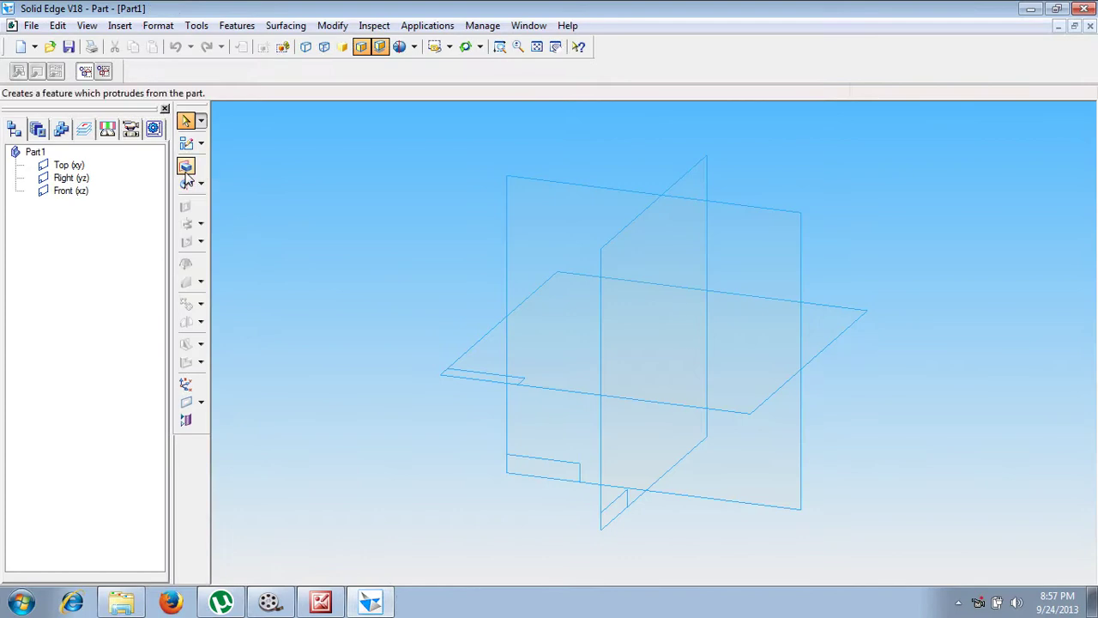
{"action": "left_click", "coordinate": [186, 167]}
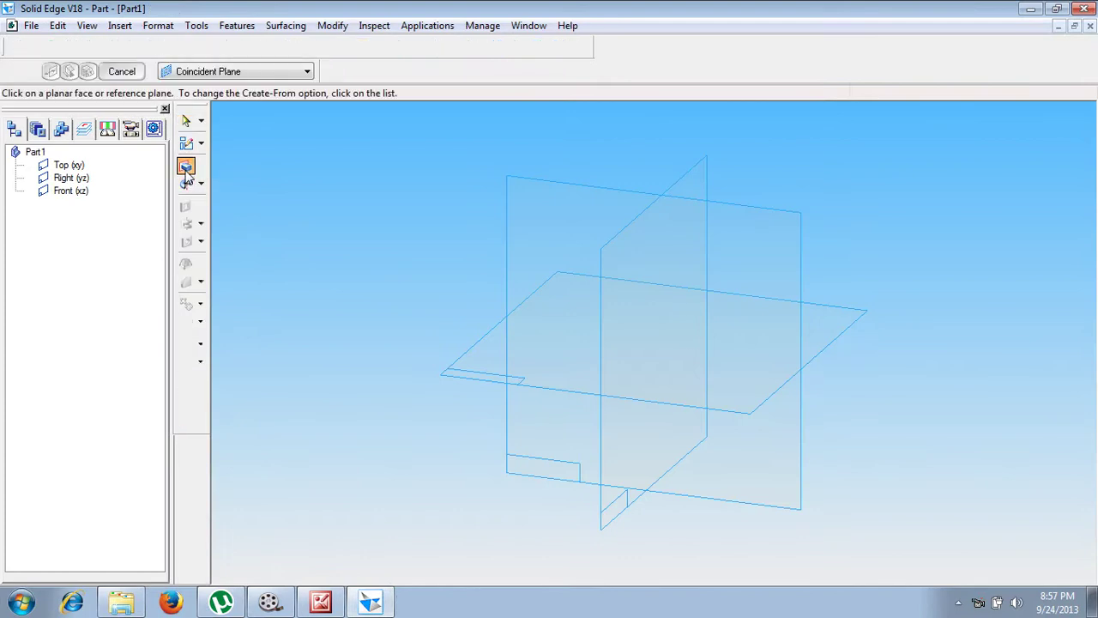
{"action": "left_click", "coordinate": [759, 215]}
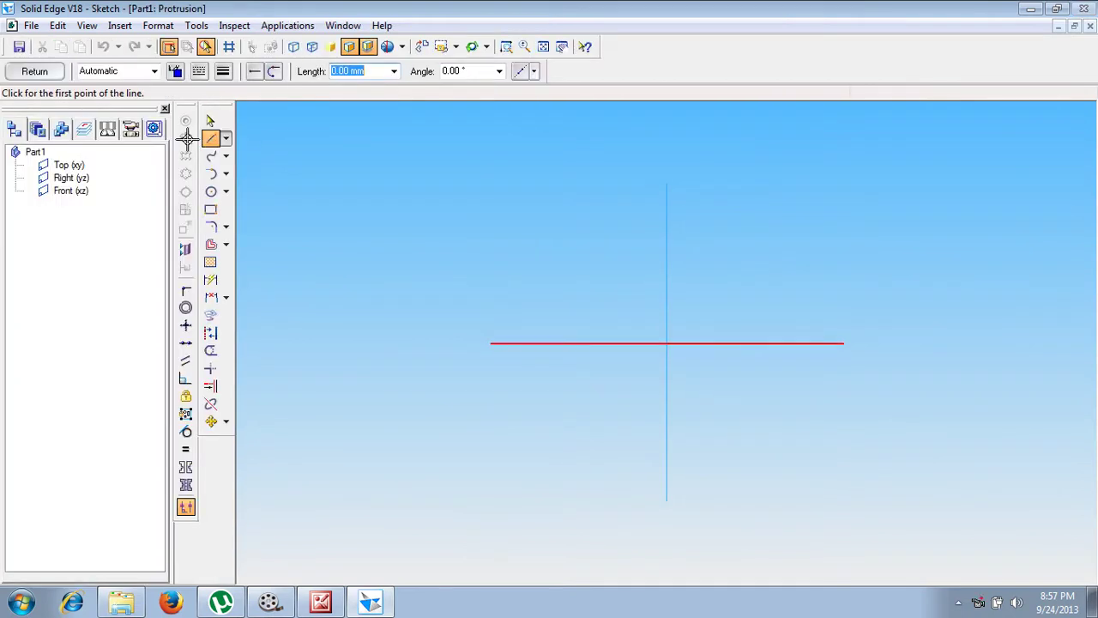
Draw four connected lines forming the stepped flange outline, then recheck the cap drawing.
{"action": "left_click", "coordinate": [709, 289]}
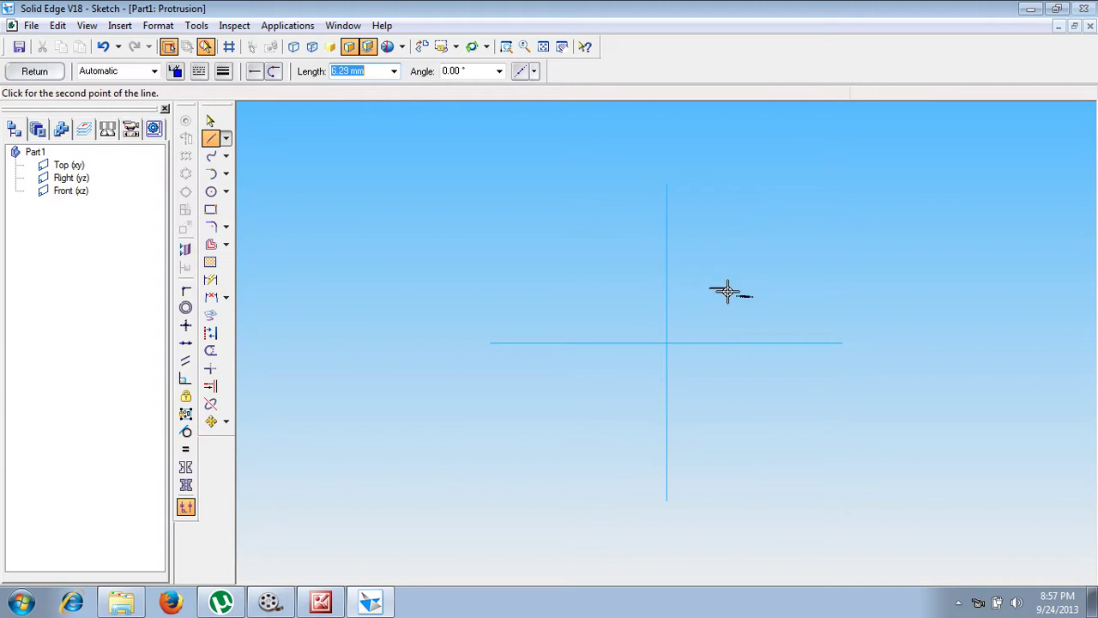
{"action": "left_click", "coordinate": [728, 264]}
{"action": "left_click", "coordinate": [793, 264]}
{"action": "left_click", "coordinate": [793, 233]}
{"action": "left_click", "coordinate": [712, 232]}
{"action": "right_click", "coordinate": [718, 392]}
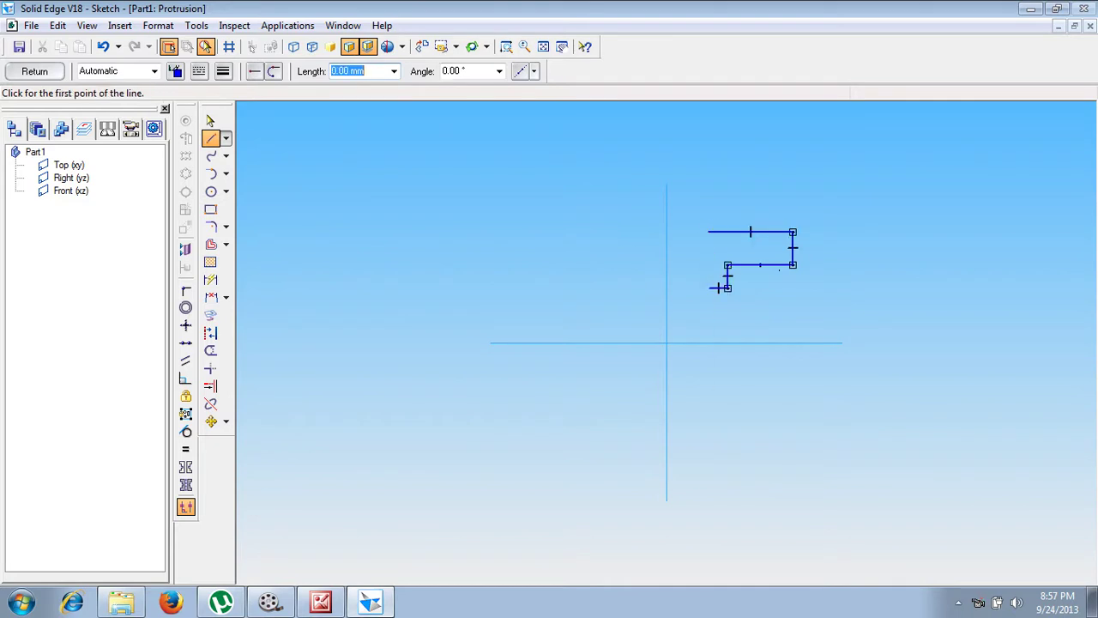
{"action": "left_click", "coordinate": [321, 603]}
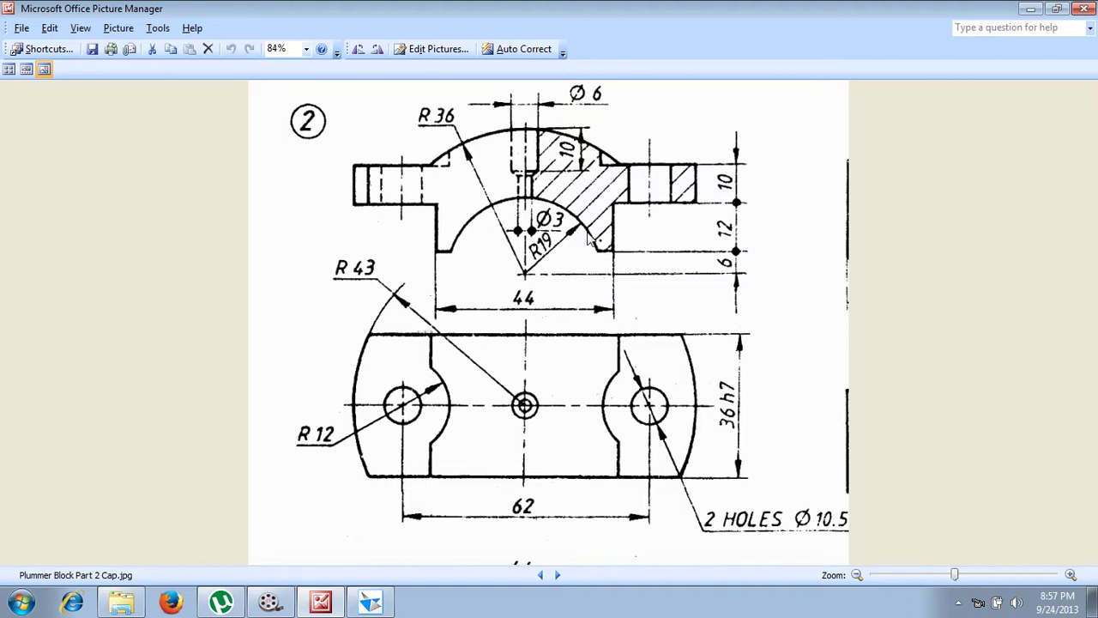
{"action": "left_click", "coordinate": [371, 602]}
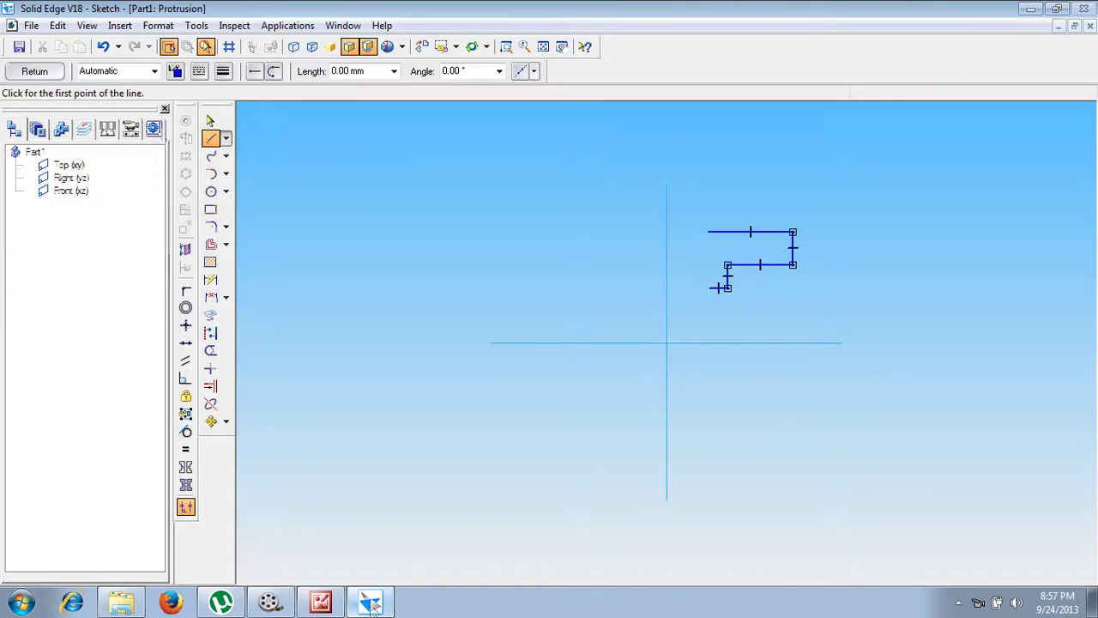
Draw two origin-centred arcs from the lower and upper line ends to the vertical axis.
{"action": "left_click", "coordinate": [225, 175]}
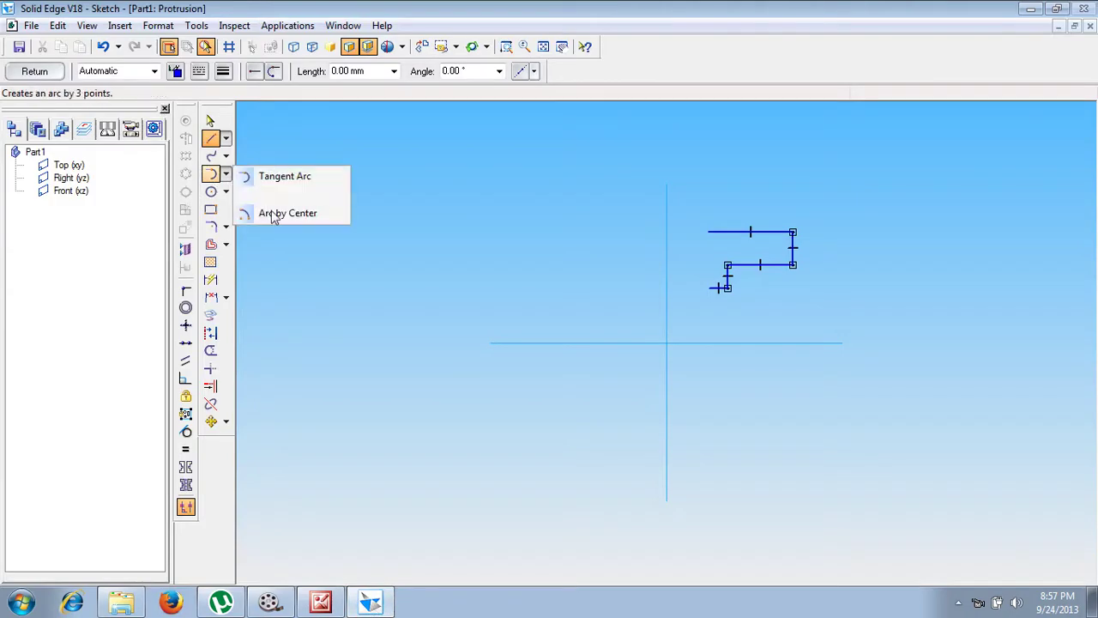
{"action": "left_click", "coordinate": [271, 215]}
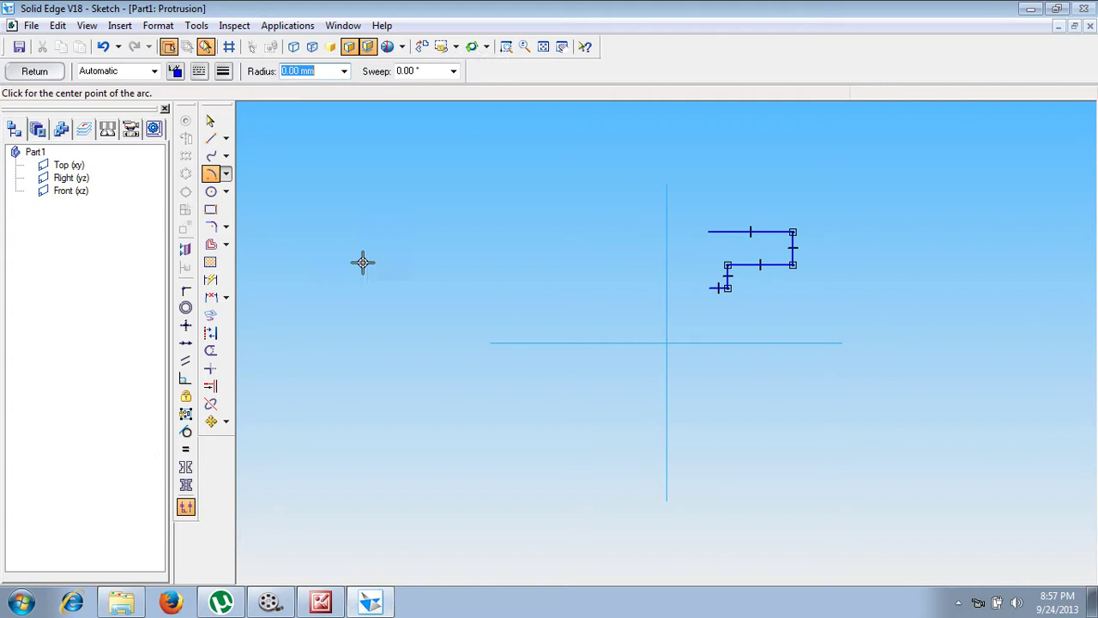
{"action": "left_click", "coordinate": [668, 343]}
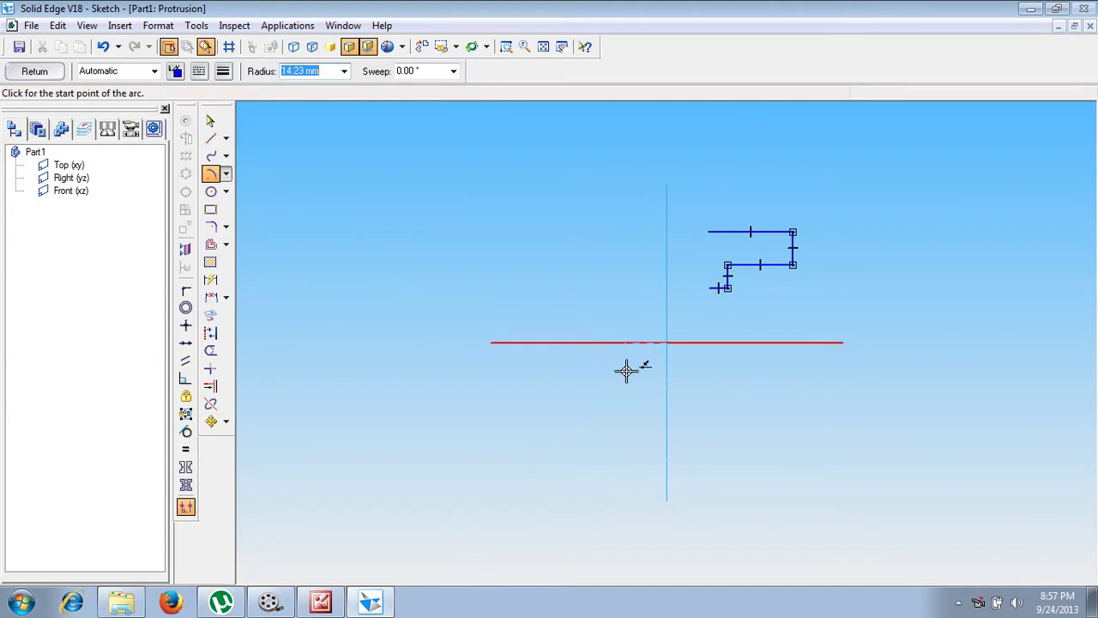
{"action": "left_click", "coordinate": [709, 289]}
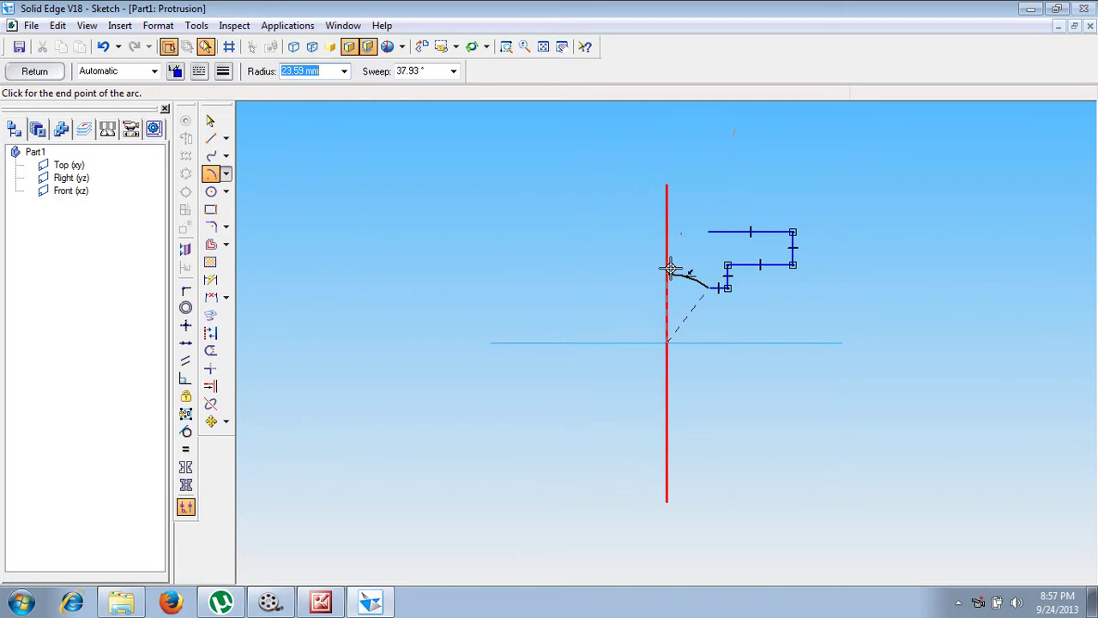
{"action": "left_click", "coordinate": [670, 271]}
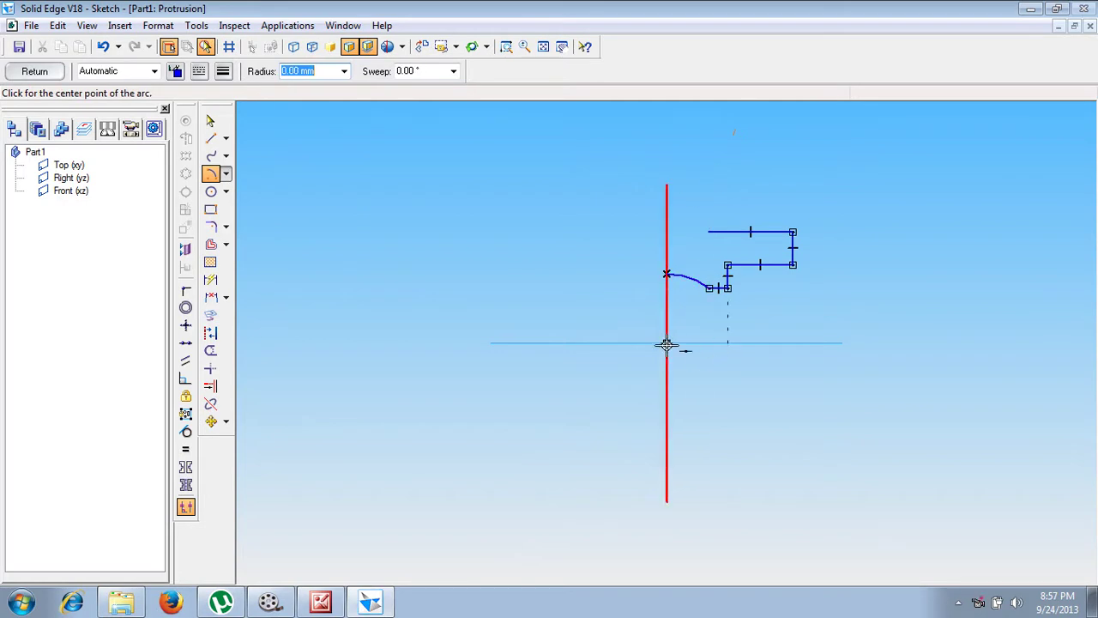
{"action": "left_click", "coordinate": [705, 232]}
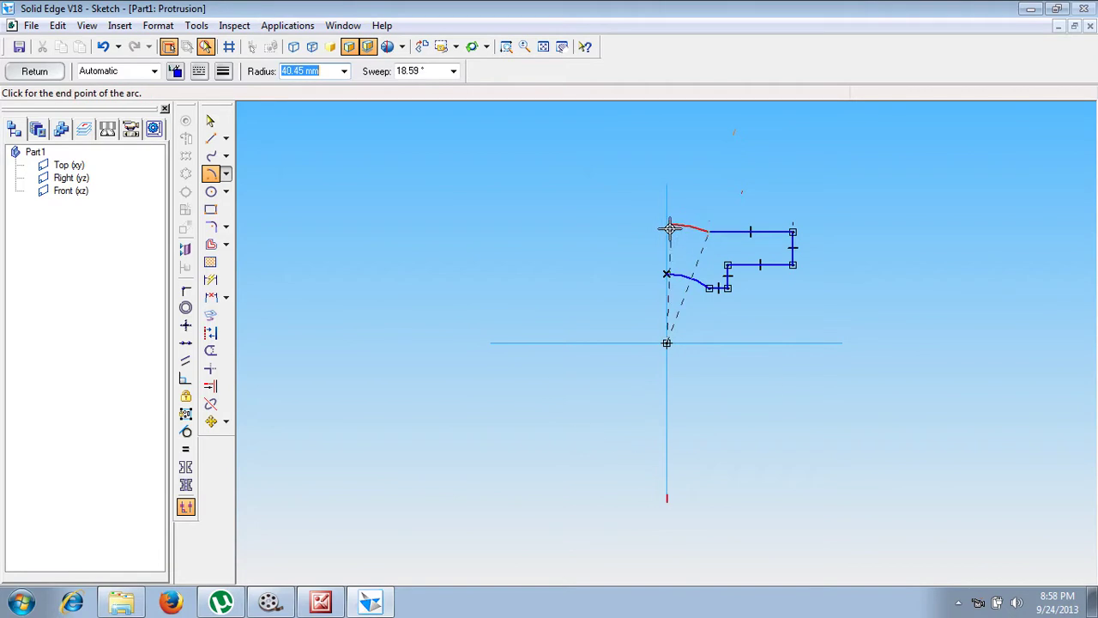
{"action": "left_click", "coordinate": [668, 229]}
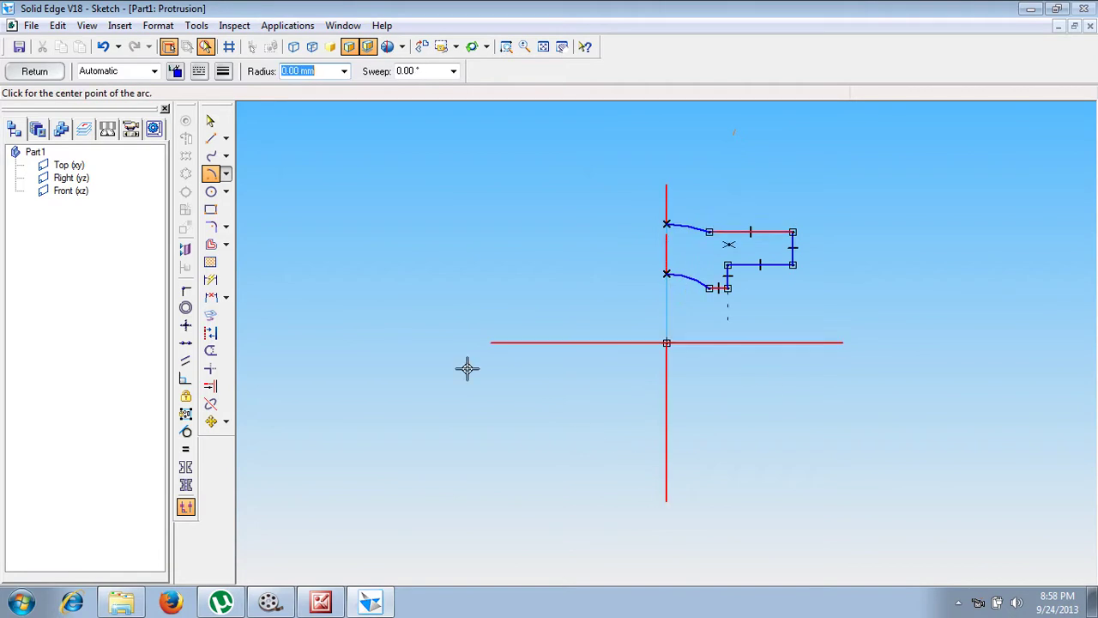
Join the two arc ends with a vertical line to close the profile.
{"action": "left_click", "coordinate": [211, 138]}
{"action": "left_click", "coordinate": [667, 224]}
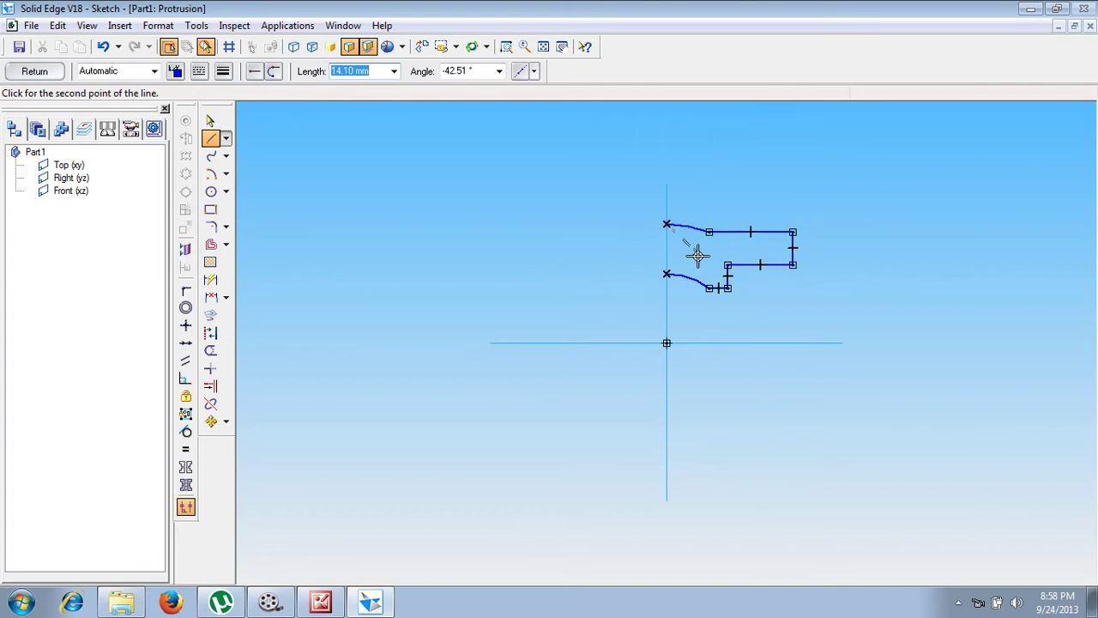
{"action": "left_click", "coordinate": [667, 274]}
{"action": "right_click", "coordinate": [727, 328]}
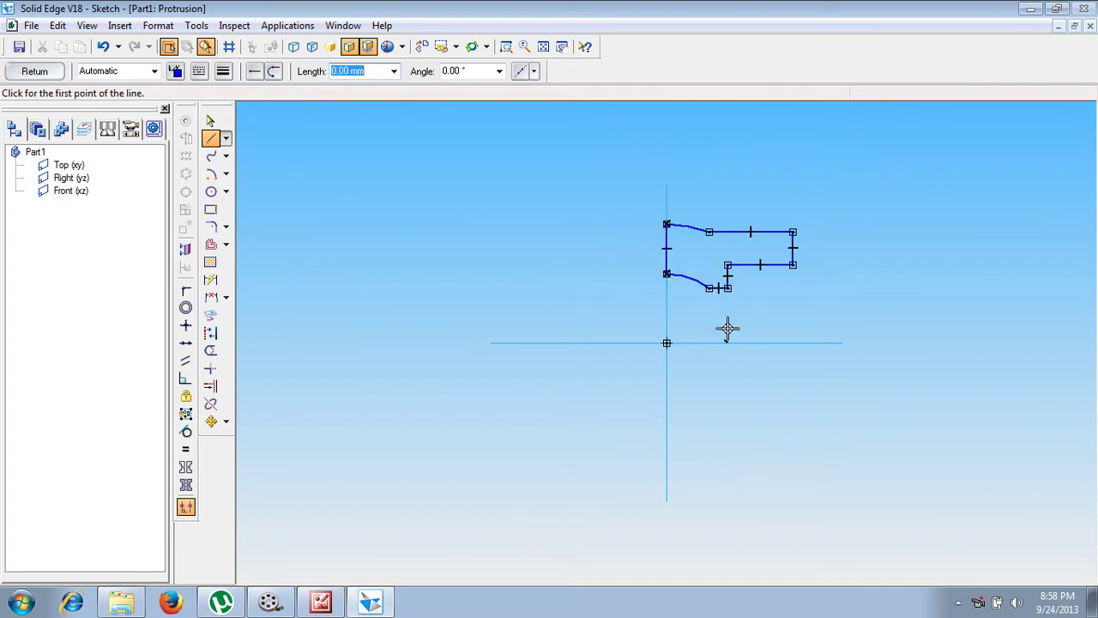
Give the upper arc radius 36 and the lower arc radius 19, then view the cap drawing.
{"action": "left_click", "coordinate": [211, 280]}
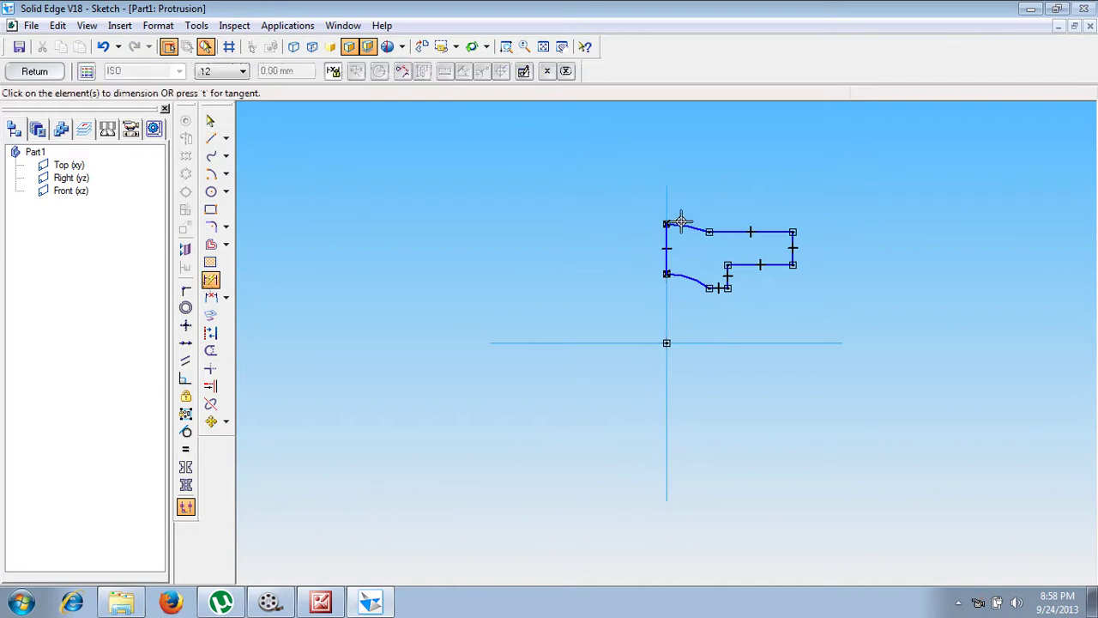
{"action": "left_click", "coordinate": [695, 206]}
{"action": "left_click", "coordinate": [699, 172]}
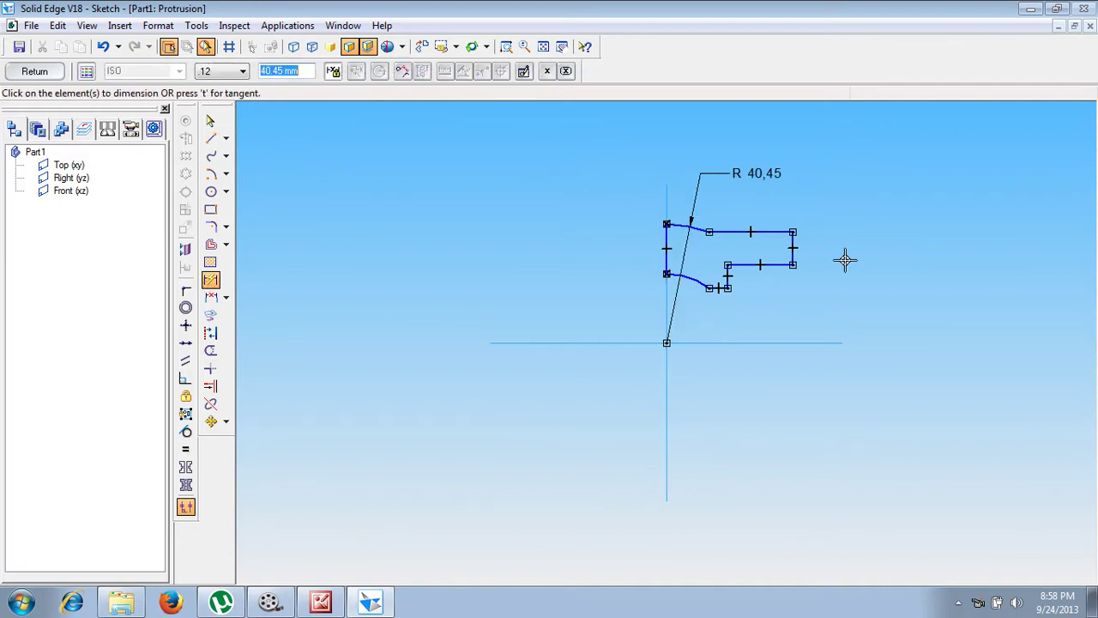
{"action": "type", "text": "36"}
{"action": "key", "text": "Return"}
{"action": "left_click", "coordinate": [693, 276]}
{"action": "left_click", "coordinate": [709, 206]}
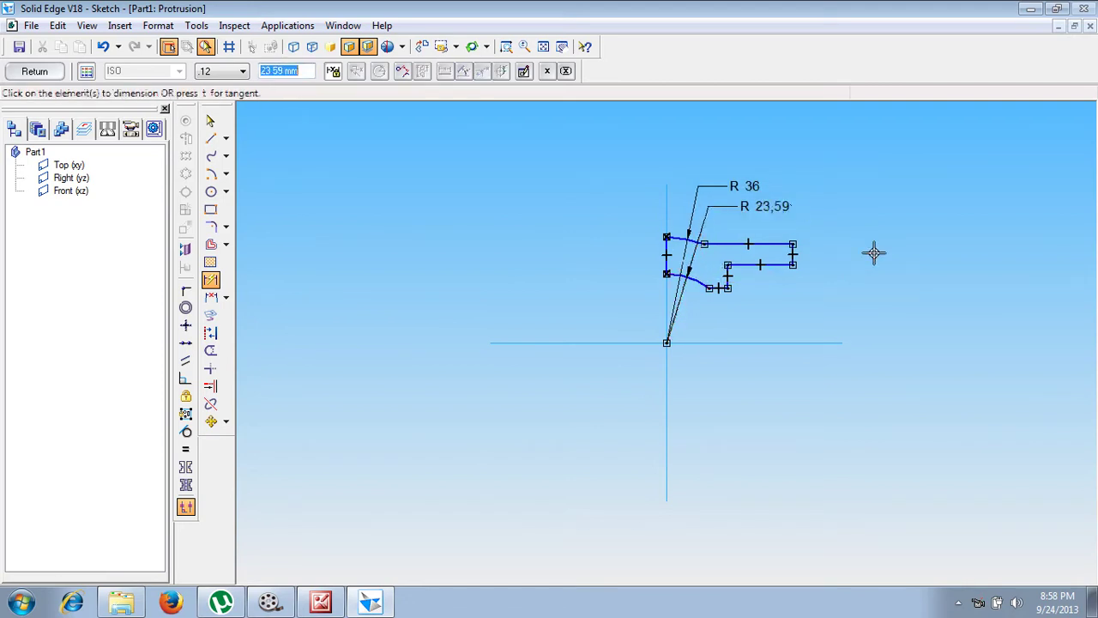
{"action": "type", "text": "1"}
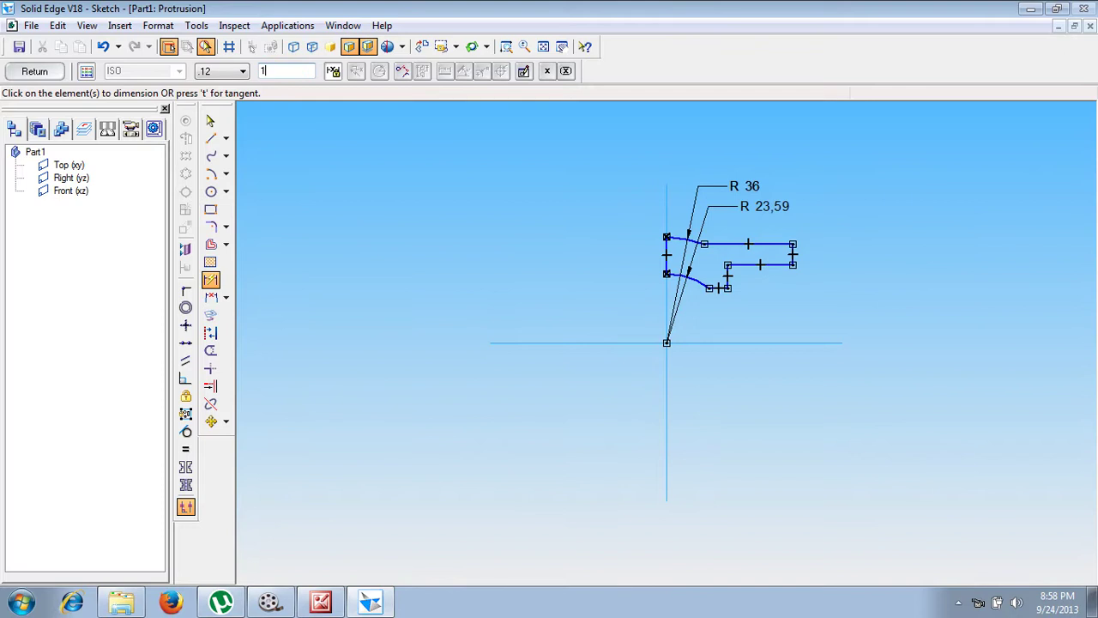
{"action": "type", "text": "9"}
{"action": "key", "text": "Return"}
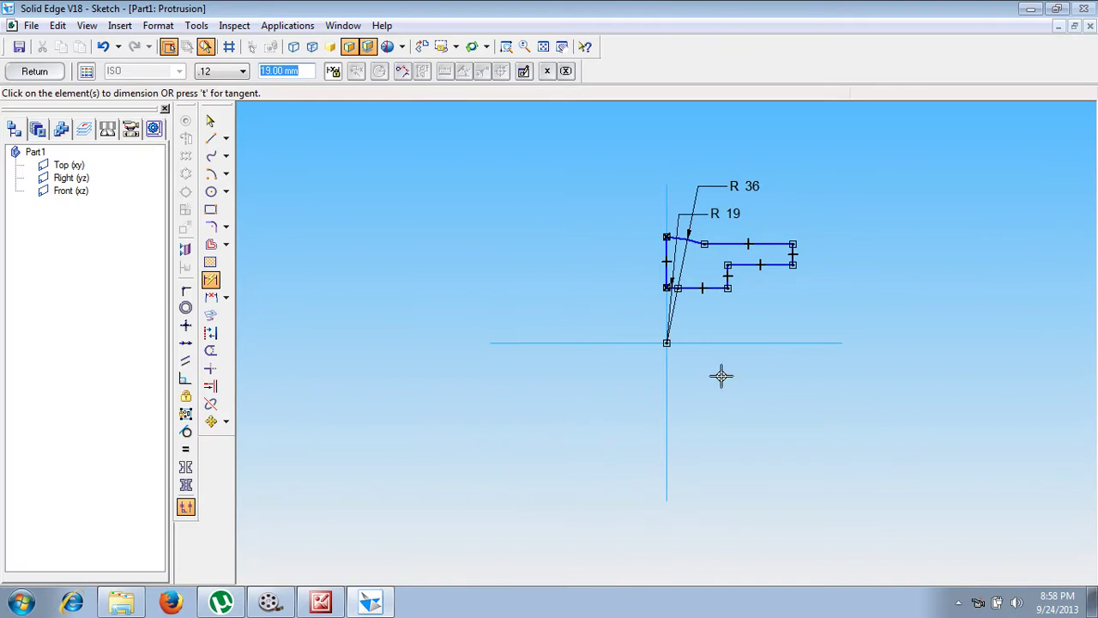
{"action": "left_click", "coordinate": [373, 604]}
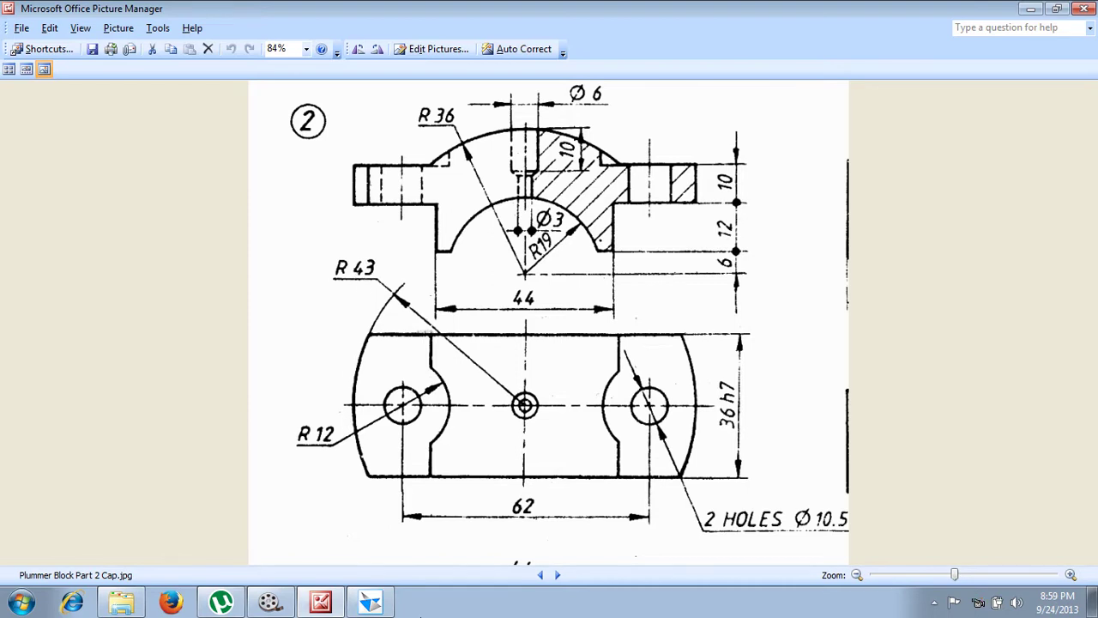
Add vertical dimensions 5, 12 and 10 to the cap profile.
{"action": "left_click", "coordinate": [370, 602]}
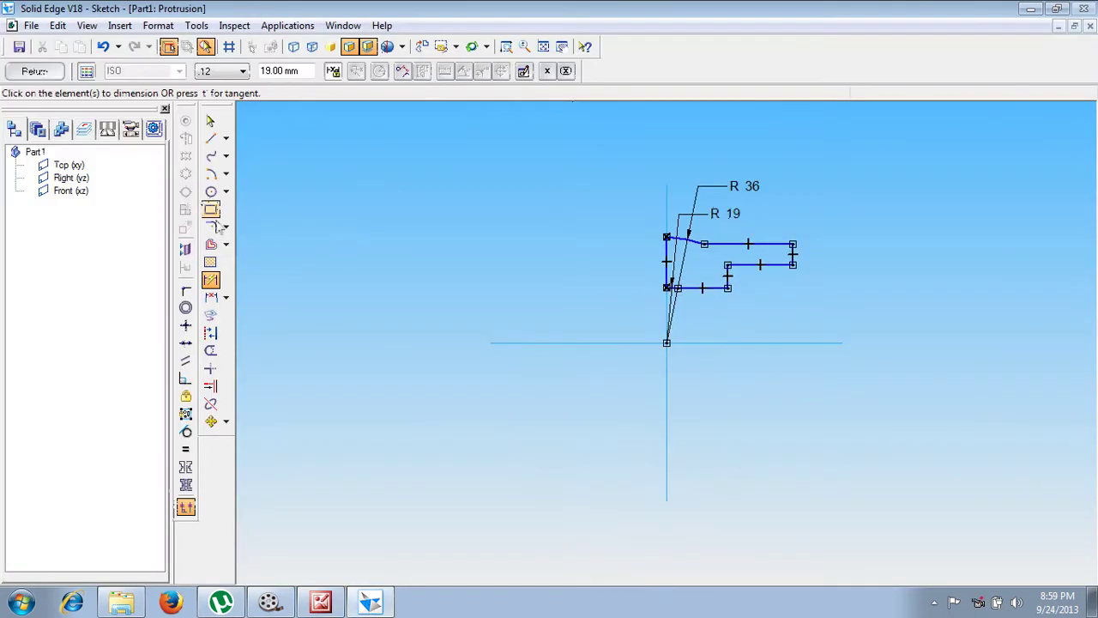
{"action": "left_click", "coordinate": [212, 280]}
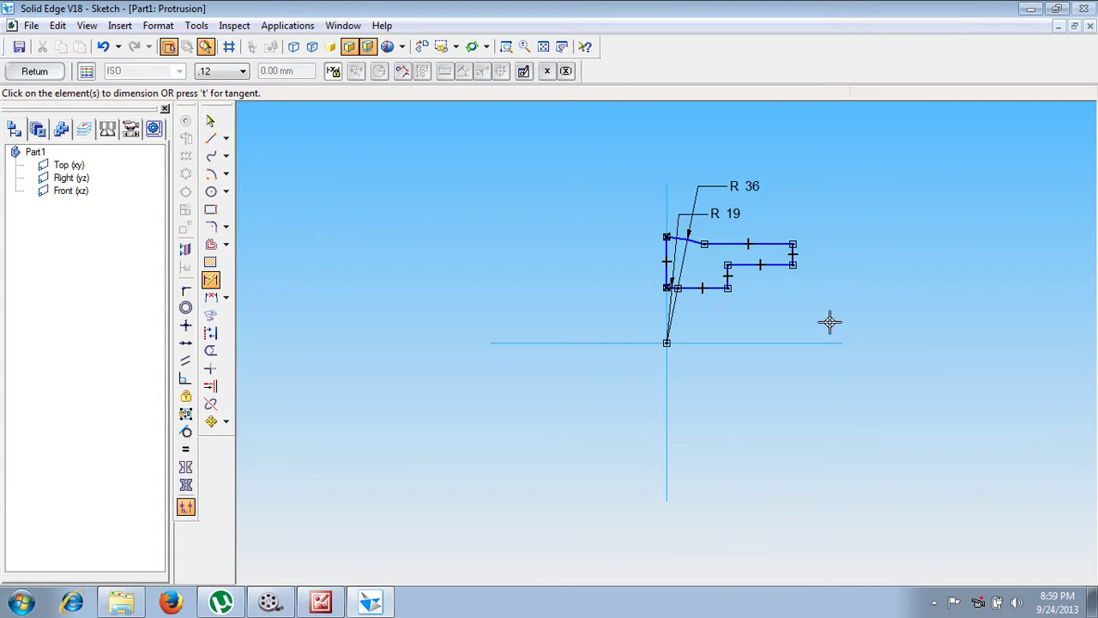
{"action": "left_click", "coordinate": [700, 290]}
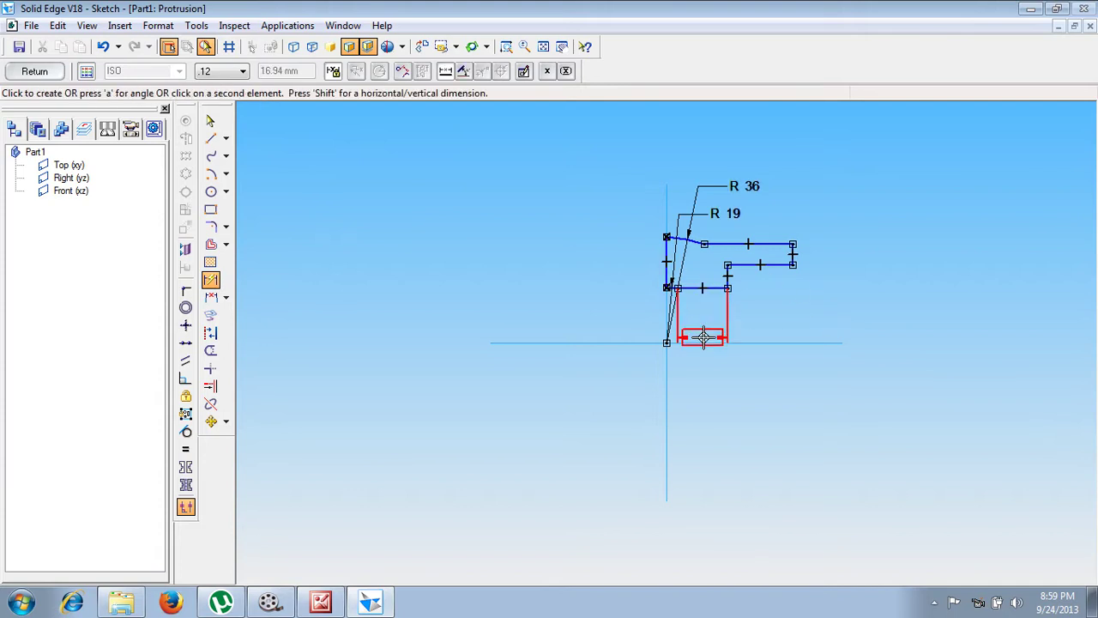
{"action": "left_click", "coordinate": [711, 341]}
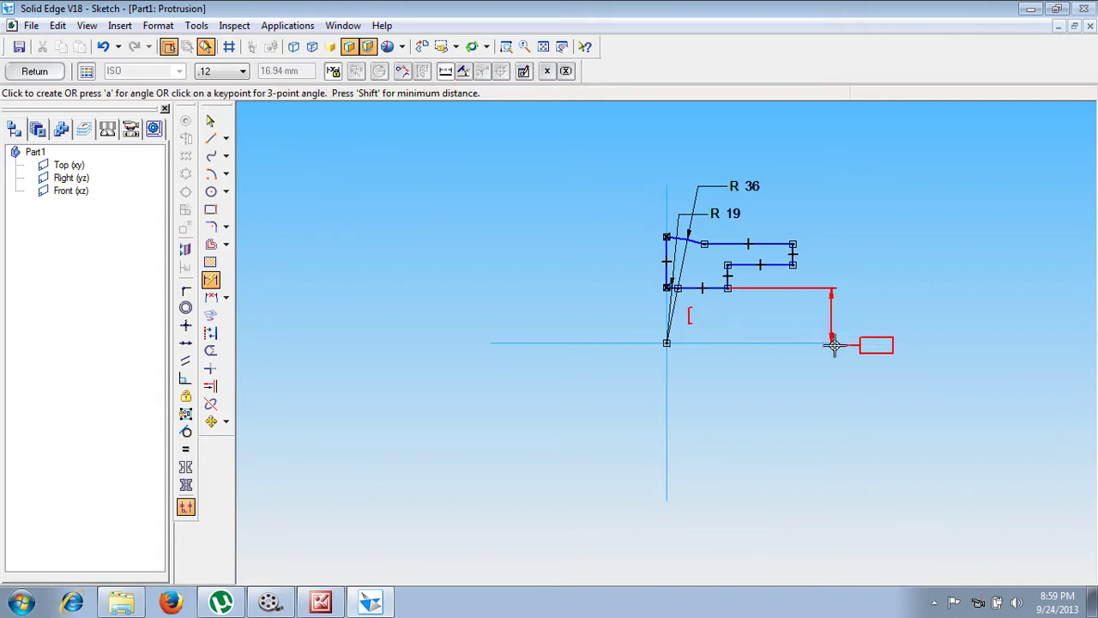
{"action": "left_click", "coordinate": [883, 334]}
{"action": "type", "text": "5"}
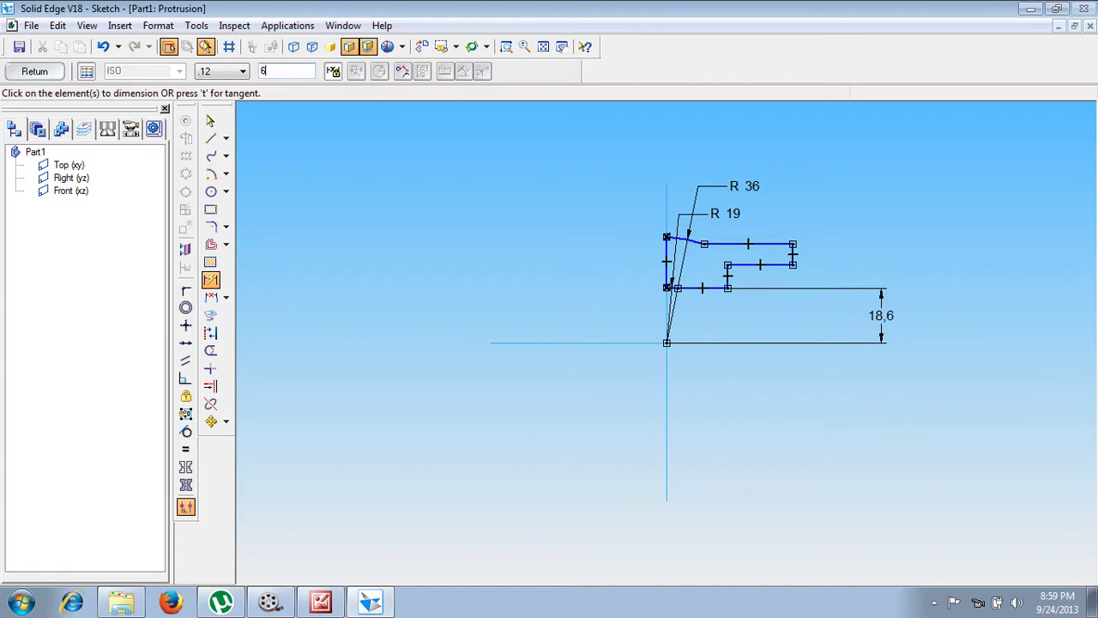
{"action": "key", "text": "Return"}
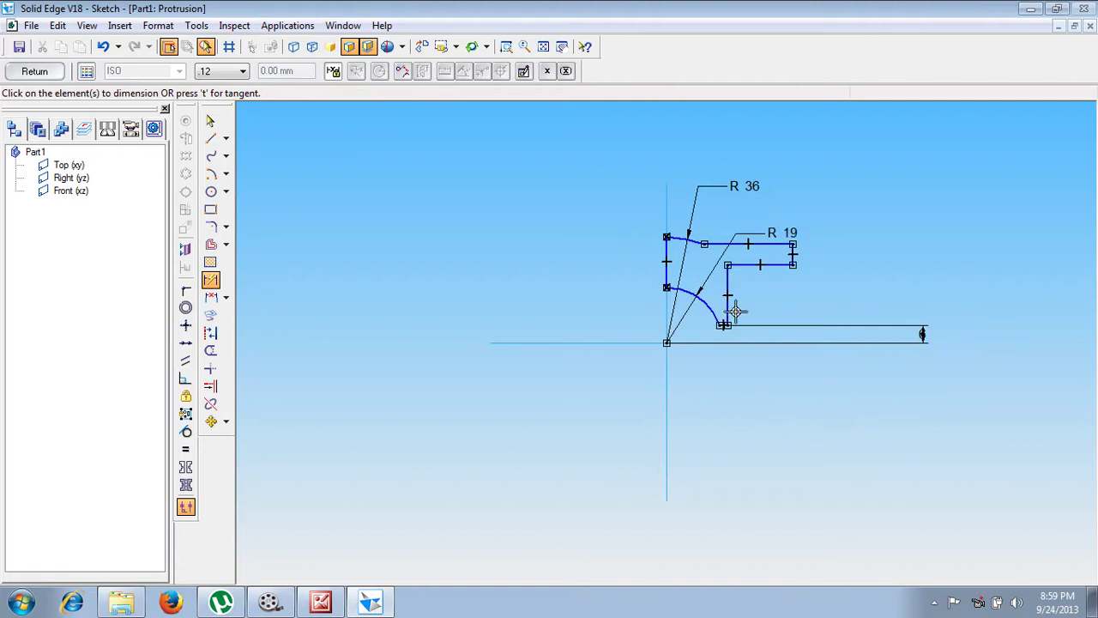
{"action": "left_click", "coordinate": [727, 313]}
{"action": "left_click", "coordinate": [865, 317]}
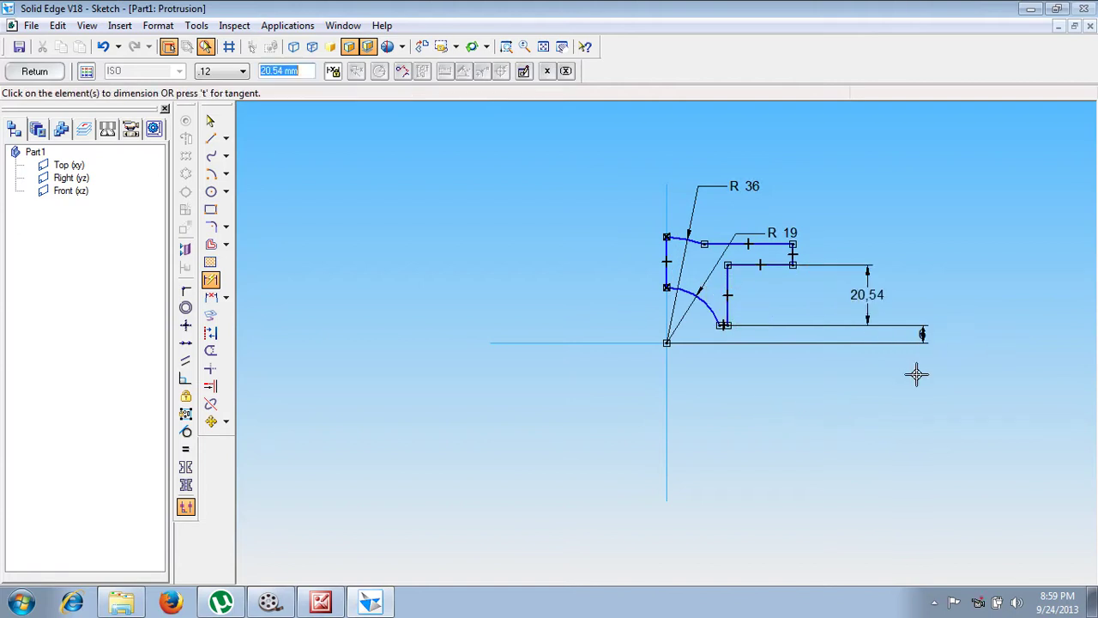
{"action": "type", "text": "12"}
{"action": "key", "text": "Return"}
{"action": "left_click", "coordinate": [793, 273]}
{"action": "left_click", "coordinate": [834, 275]}
{"action": "type", "text": "10"}
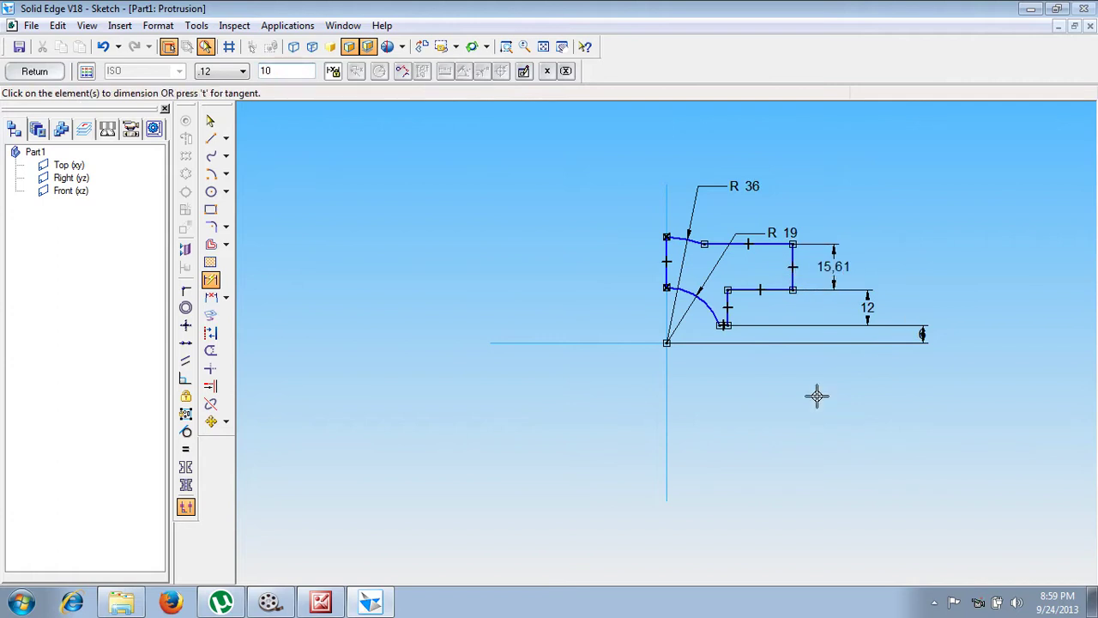
{"action": "key", "text": "Return"}
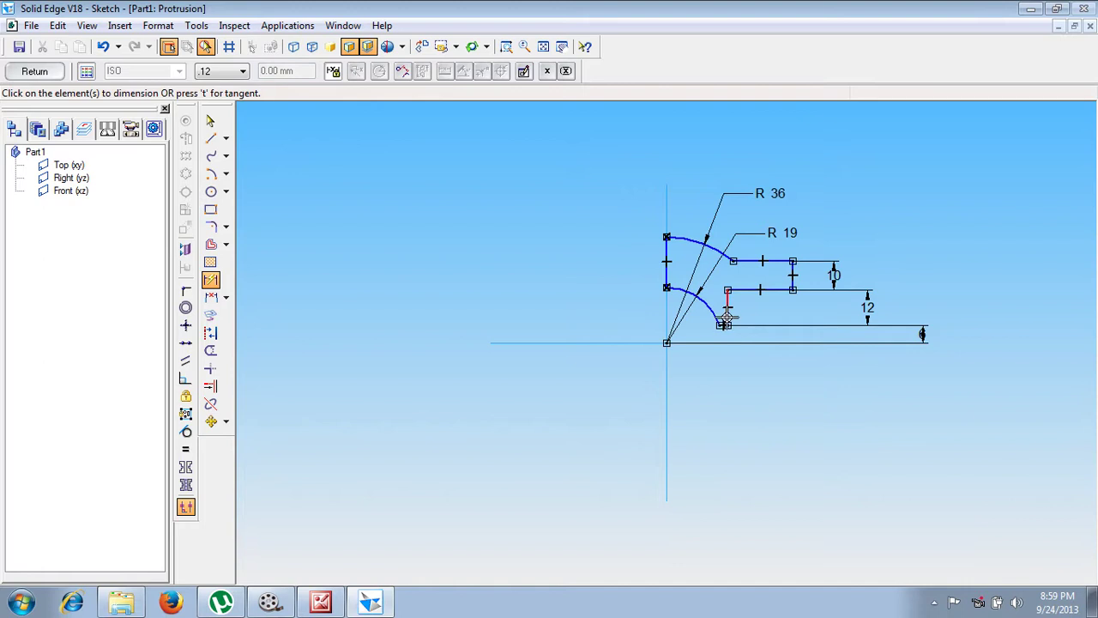
Add horizontal distances 22 and 43 from the vertical axis.
{"action": "left_click", "coordinate": [726, 310]}
{"action": "left_click", "coordinate": [667, 373]}
{"action": "left_click", "coordinate": [697, 363]}
{"action": "type", "text": "2"}
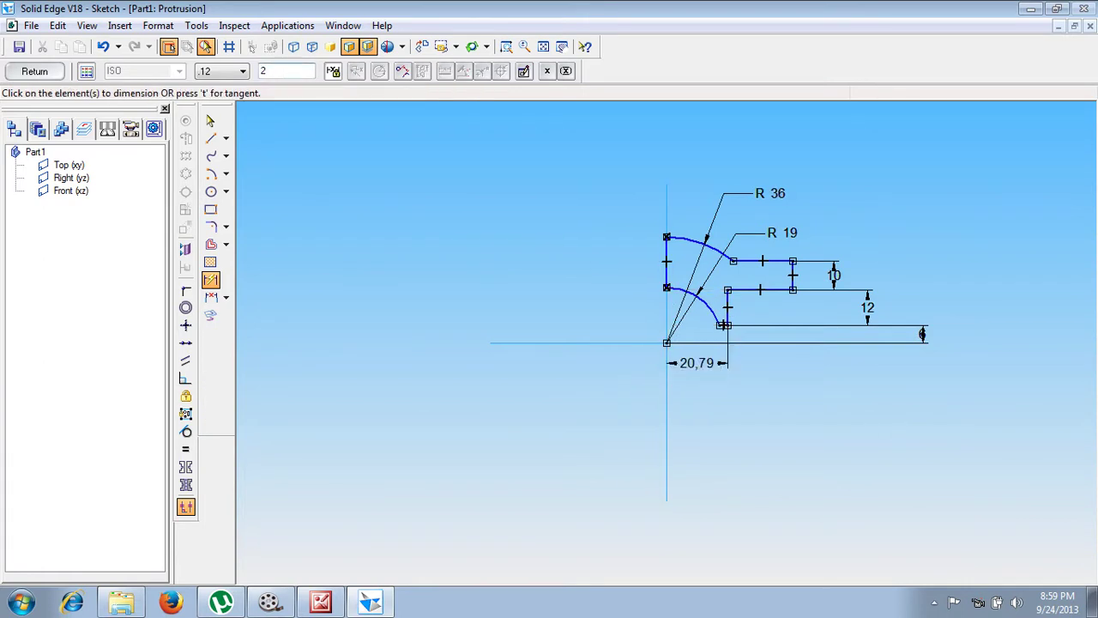
{"action": "type", "text": "2"}
{"action": "key", "text": "Return"}
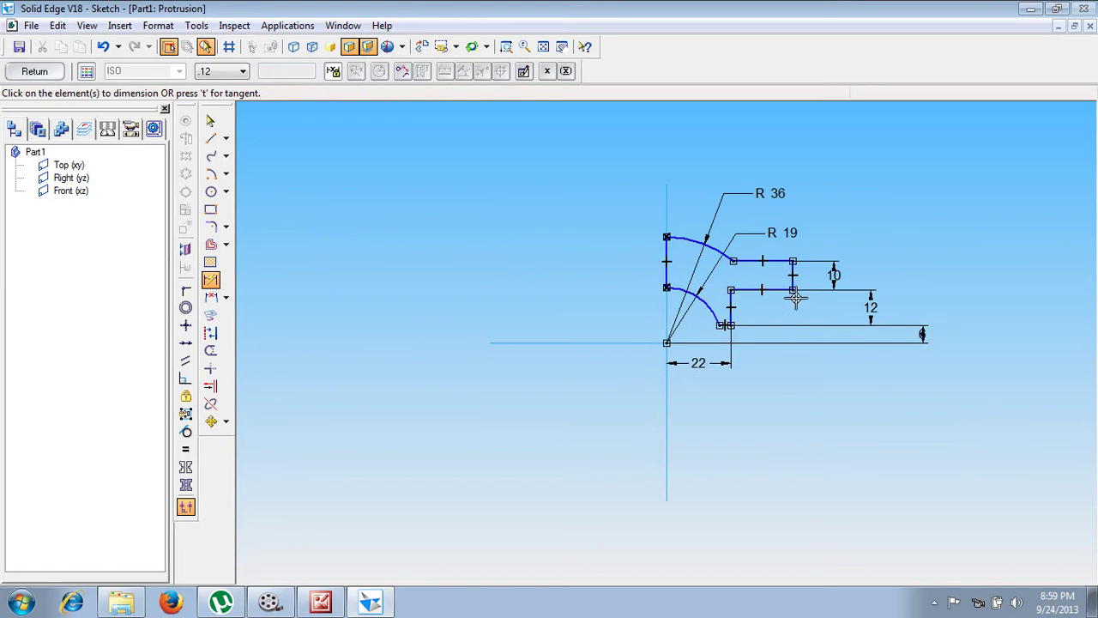
{"action": "left_click", "coordinate": [792, 274]}
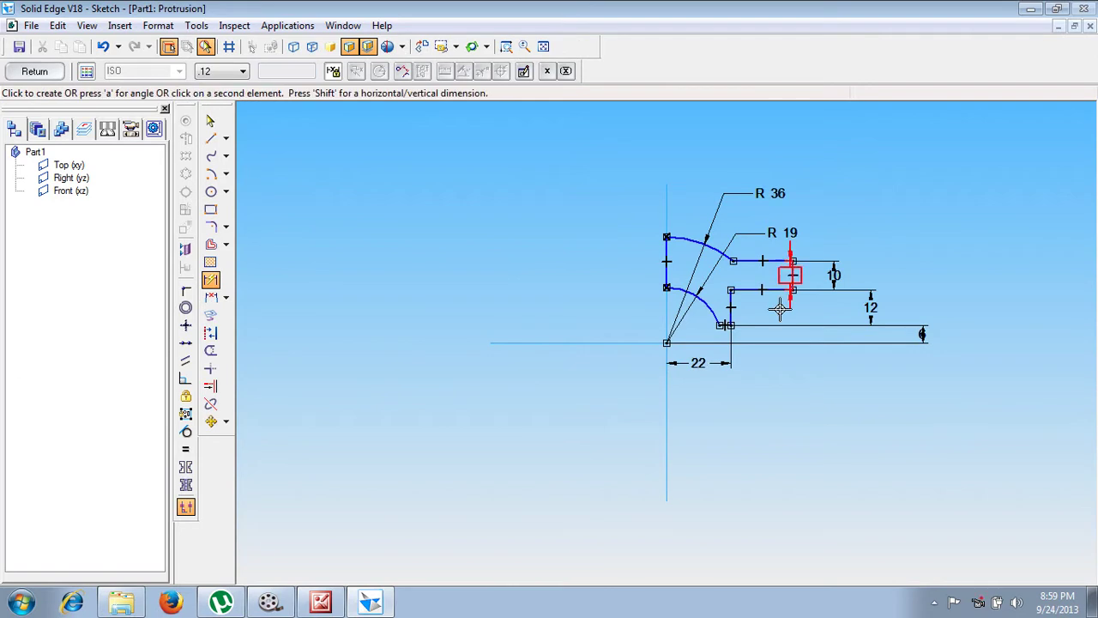
{"action": "left_click", "coordinate": [667, 388]}
{"action": "left_click", "coordinate": [725, 388]}
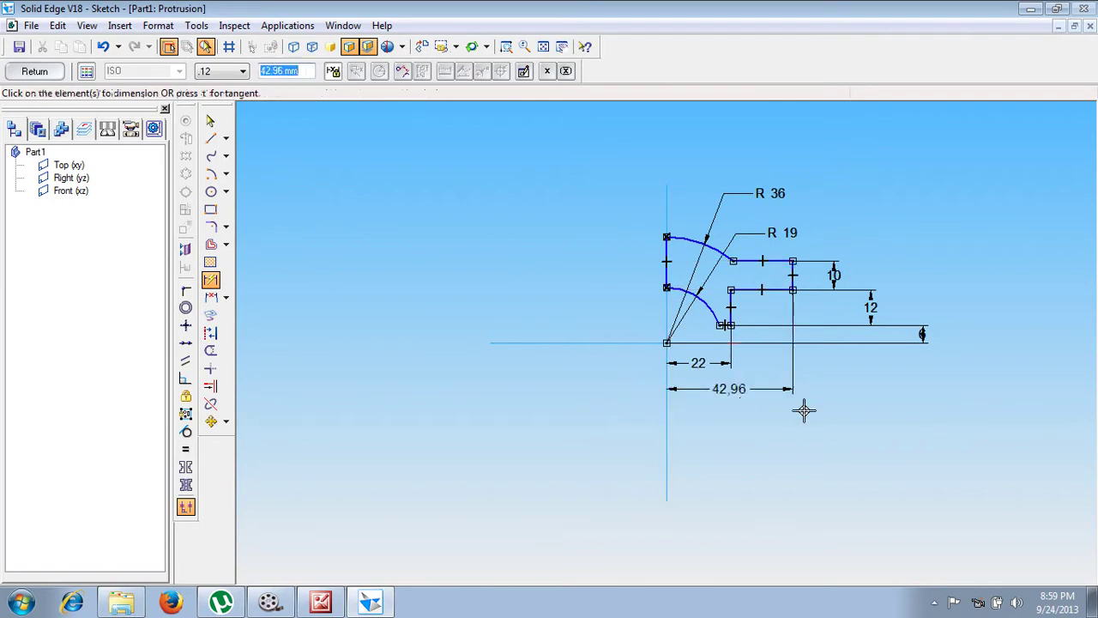
{"action": "type", "text": "2"}
{"action": "type", "text": "43"}
{"action": "key", "text": "Return"}
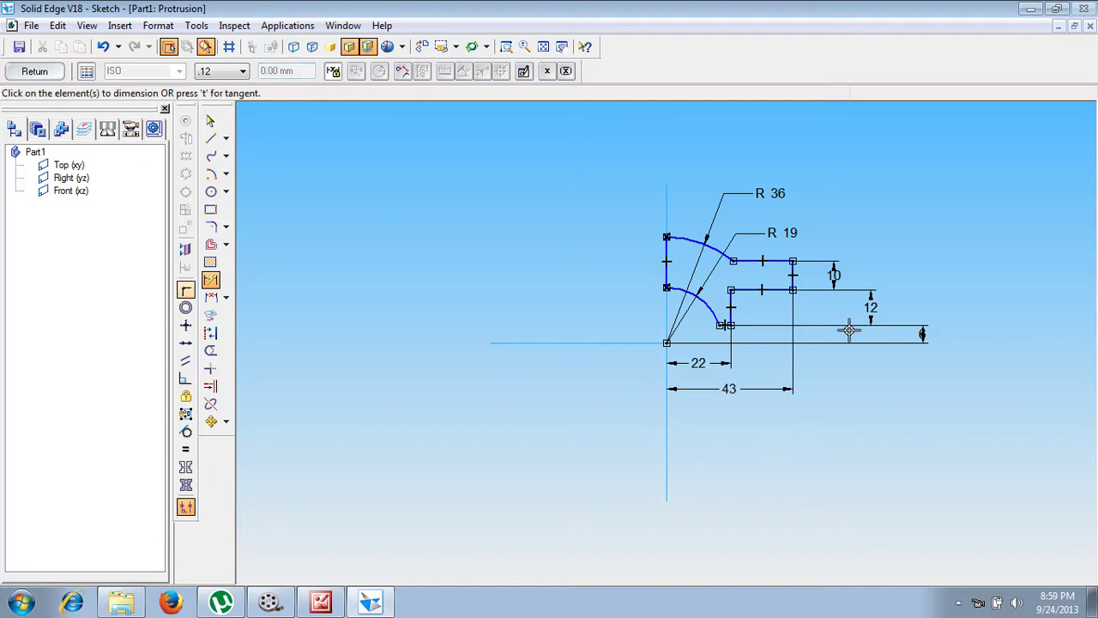
Extrude the cap profile symmetrically to a 36 mm distance as Protrusion 1.
{"action": "left_click", "coordinate": [32, 71]}
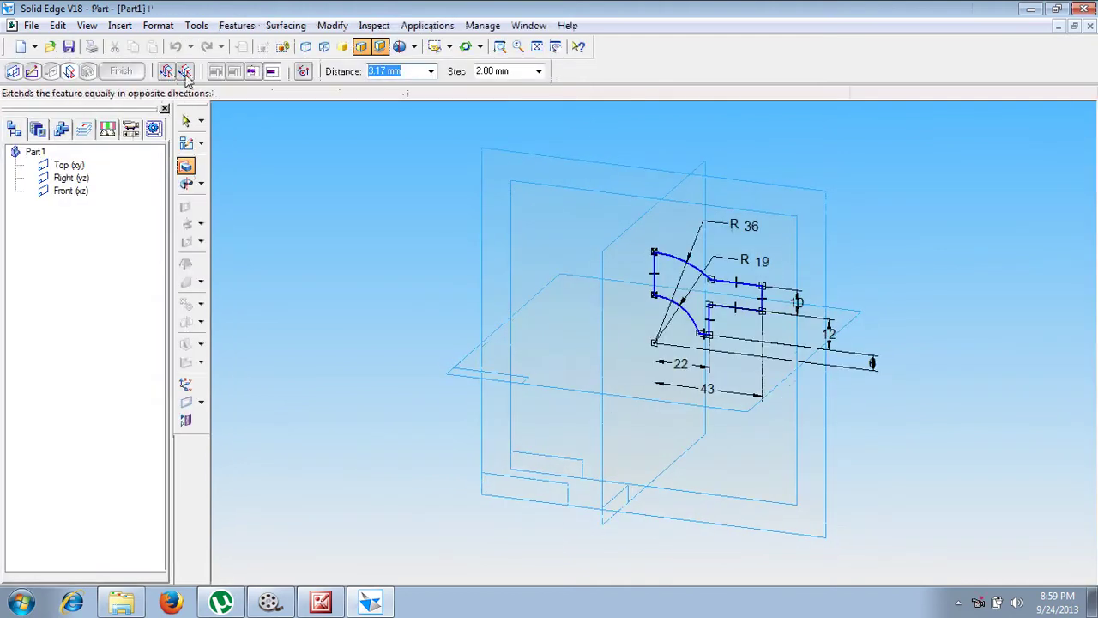
{"action": "left_click", "coordinate": [187, 72]}
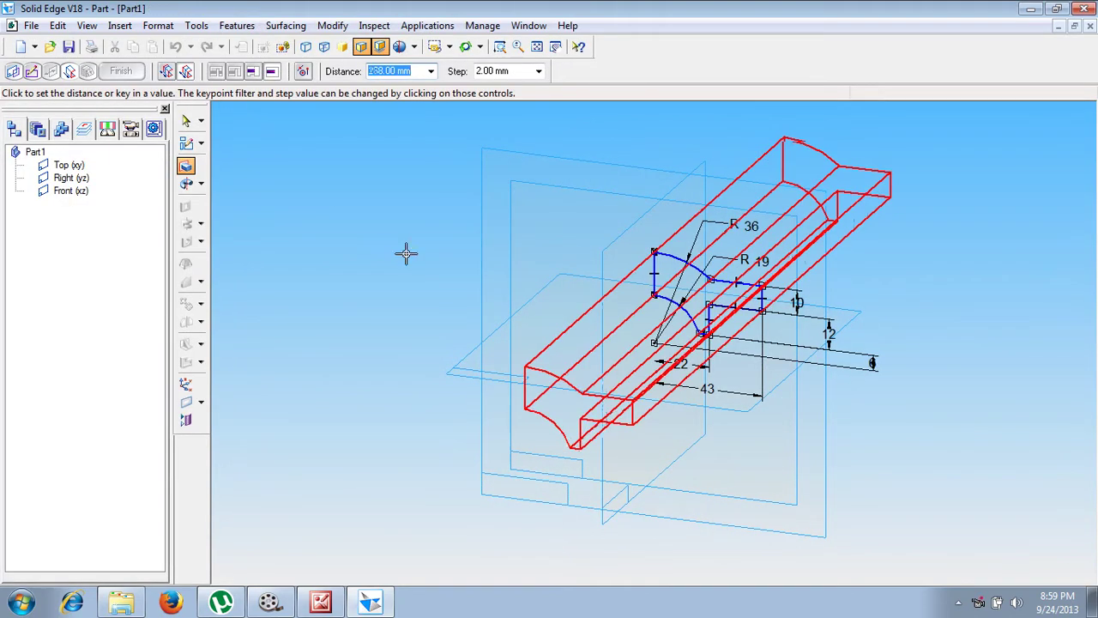
{"action": "type", "text": "36"}
{"action": "key", "text": "Return"}
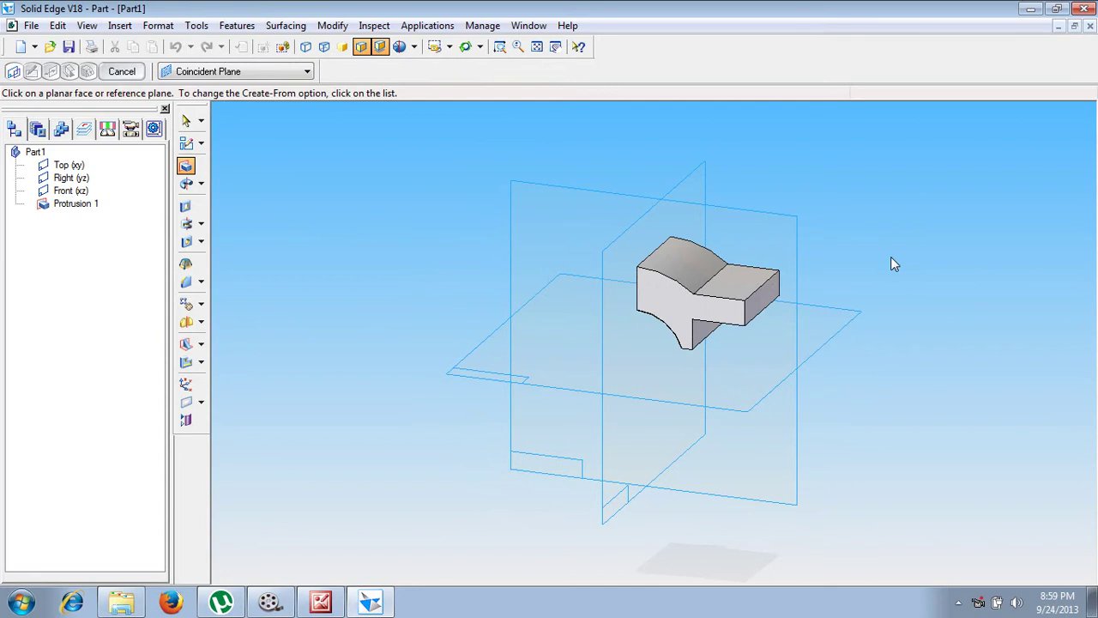
{"action": "left_click", "coordinate": [369, 605]}
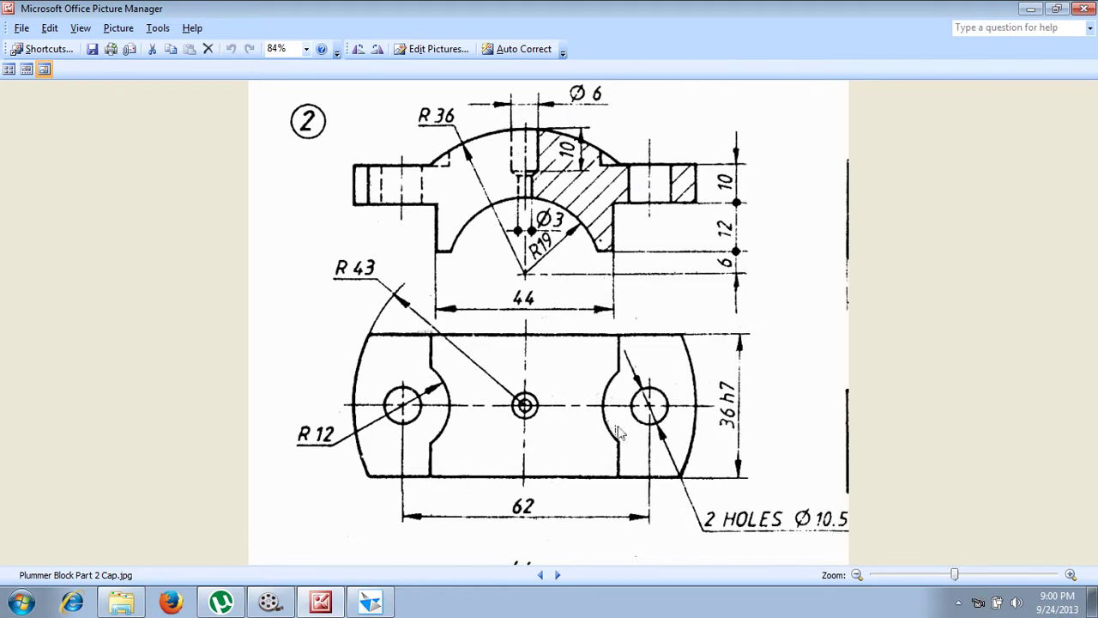
{"action": "left_click", "coordinate": [369, 603]}
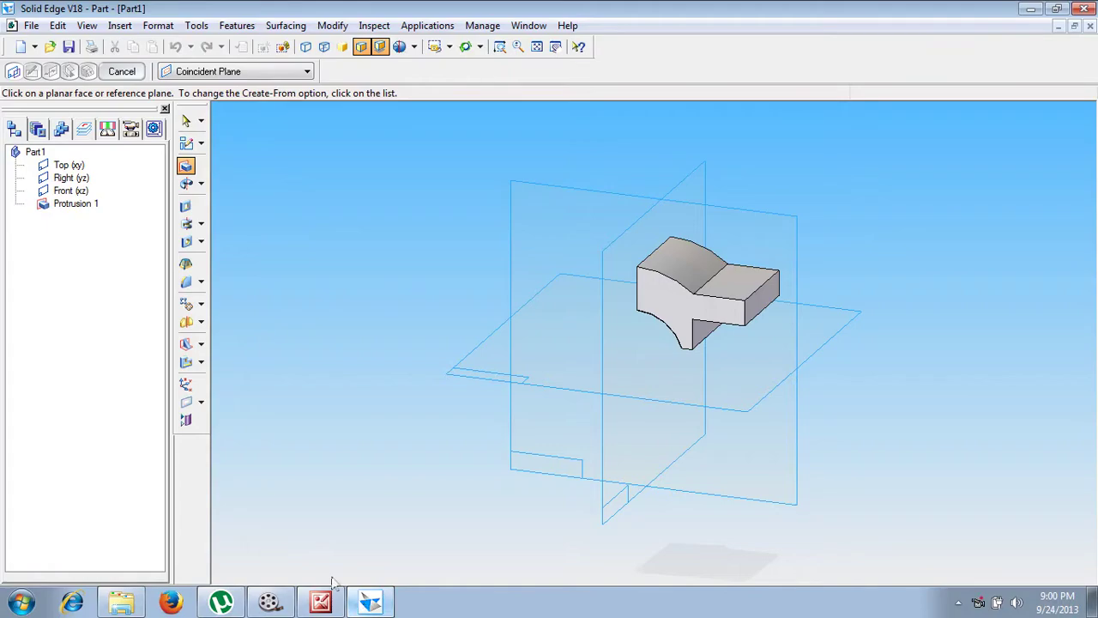
Start a cutout sketch on the flange face and place a 12 mm radius circle on the axis.
{"action": "left_click", "coordinate": [188, 212]}
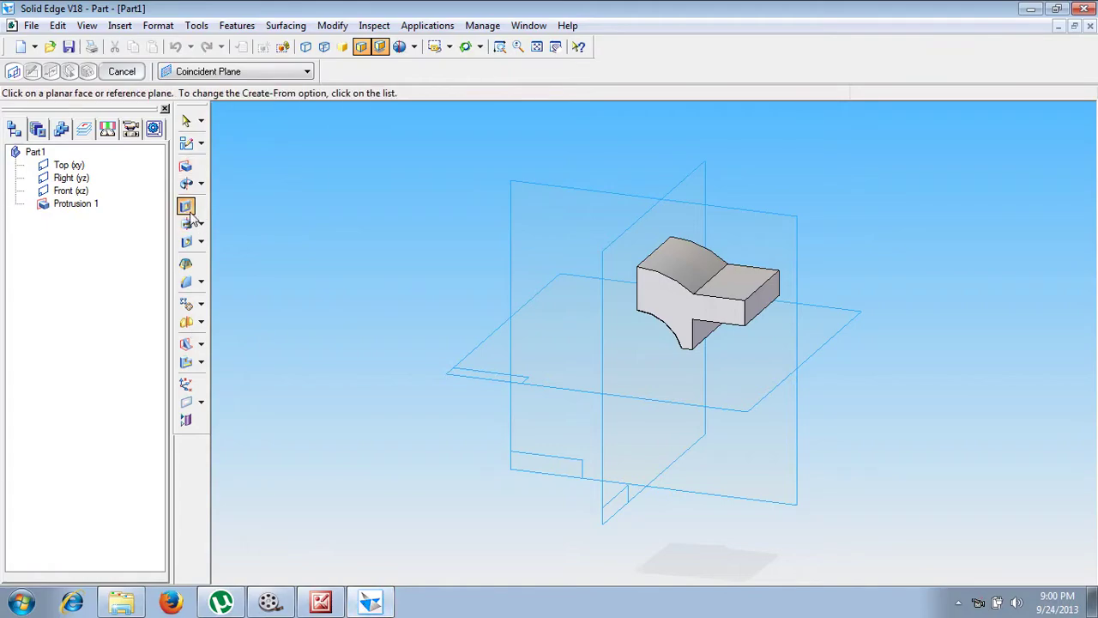
{"action": "left_click", "coordinate": [735, 280]}
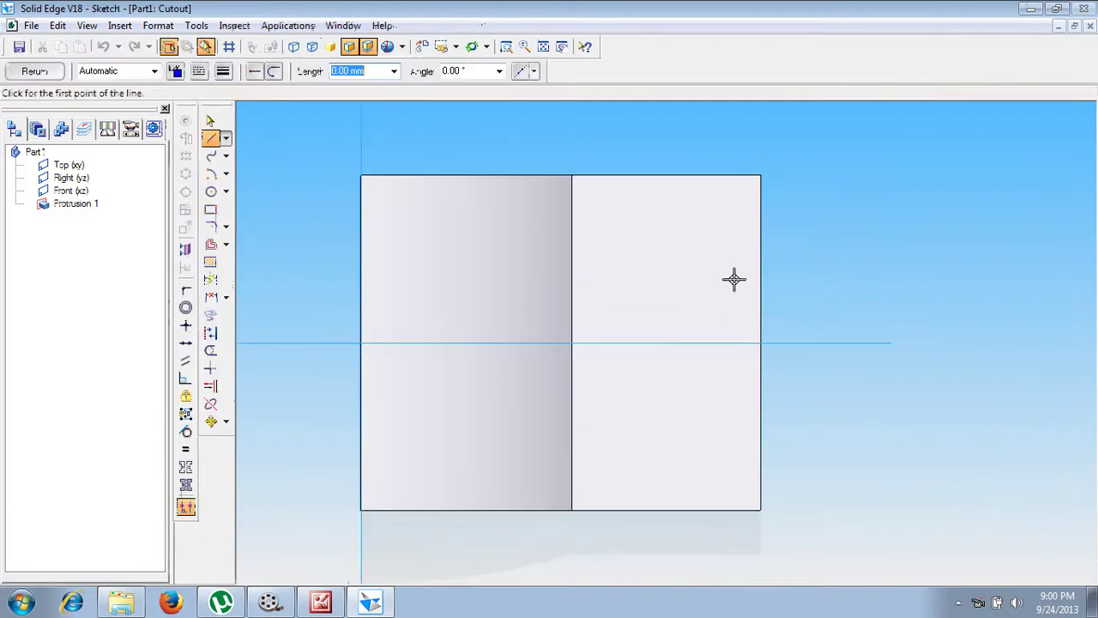
{"action": "left_click", "coordinate": [211, 192]}
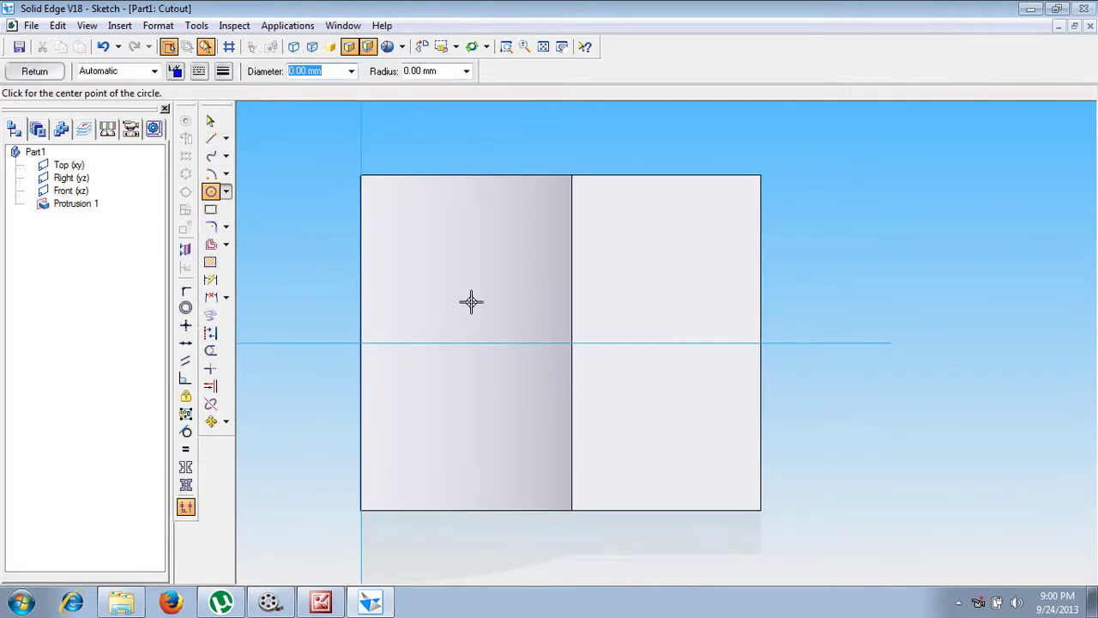
{"action": "left_click", "coordinate": [429, 71]}
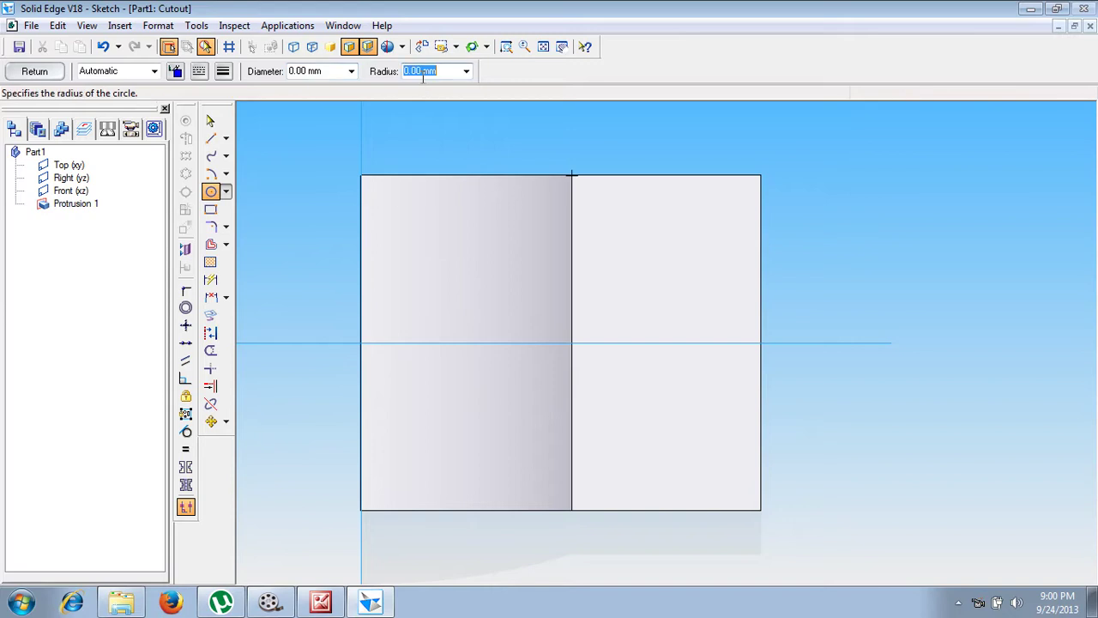
{"action": "type", "text": "12"}
{"action": "key", "text": "Return"}
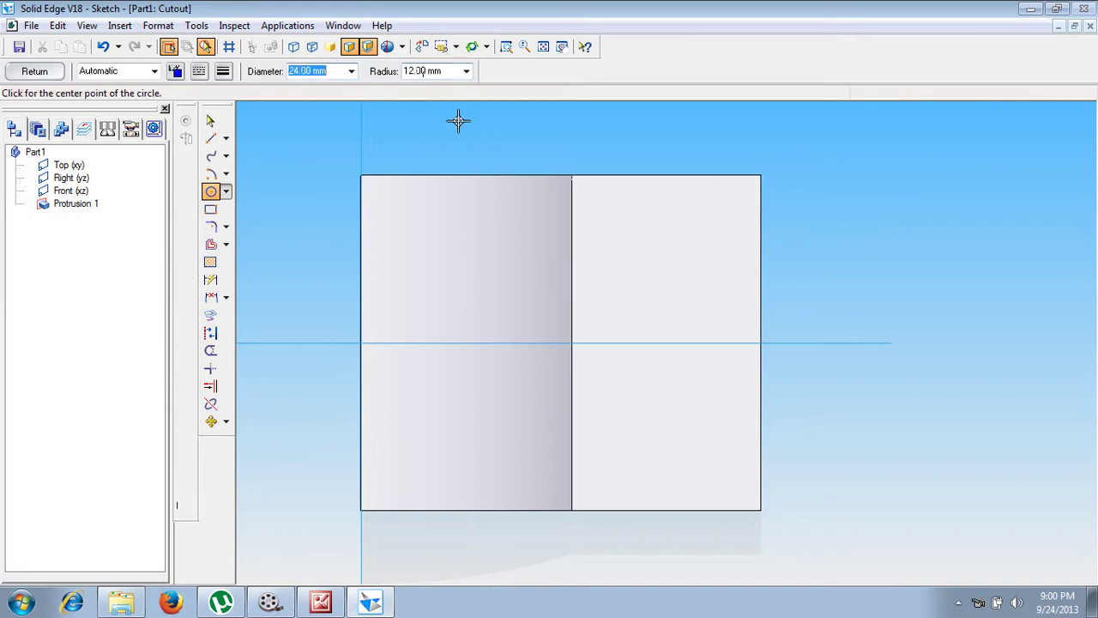
{"action": "left_click", "coordinate": [658, 342]}
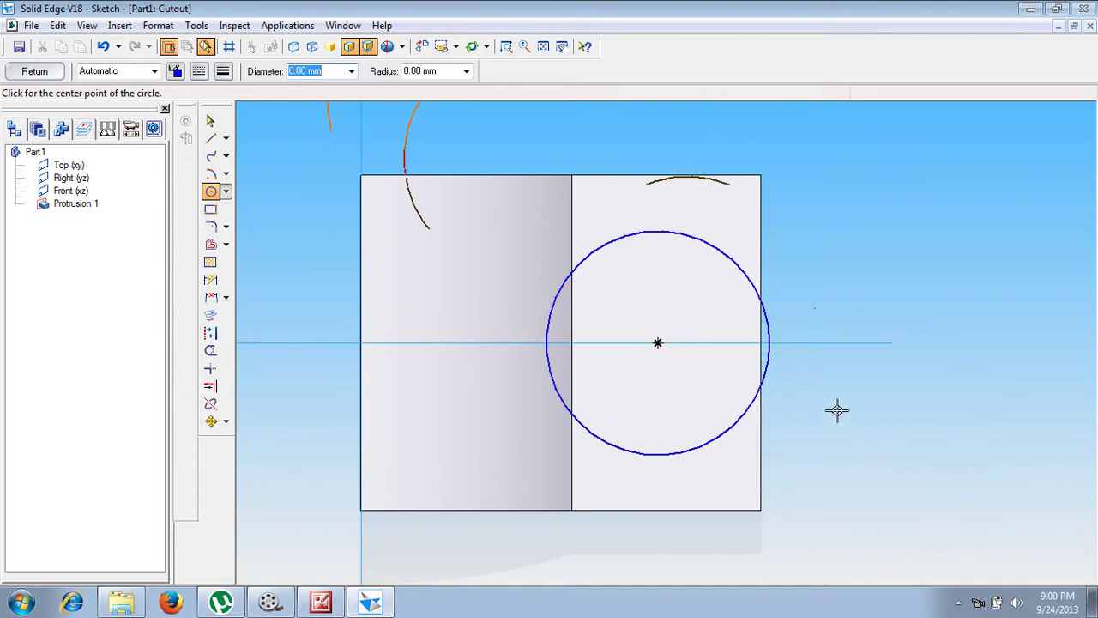
Dimension the circle Ø 24 and 31 from the part's left edge.
{"action": "left_click", "coordinate": [212, 282]}
{"action": "left_click", "coordinate": [713, 245]}
{"action": "left_click", "coordinate": [832, 191]}
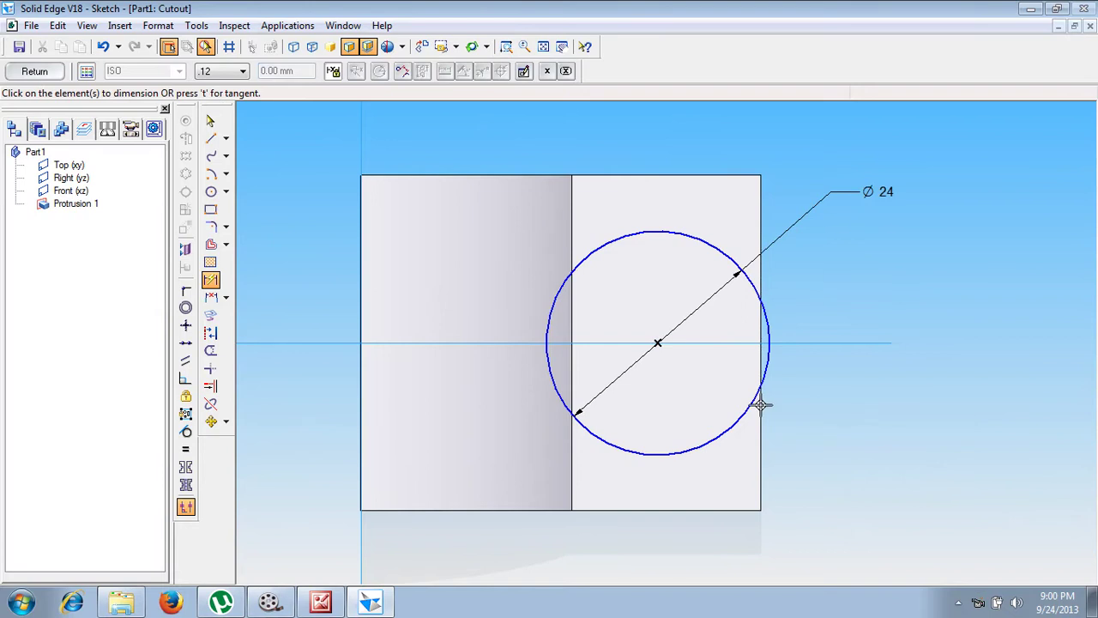
{"action": "left_click", "coordinate": [664, 232]}
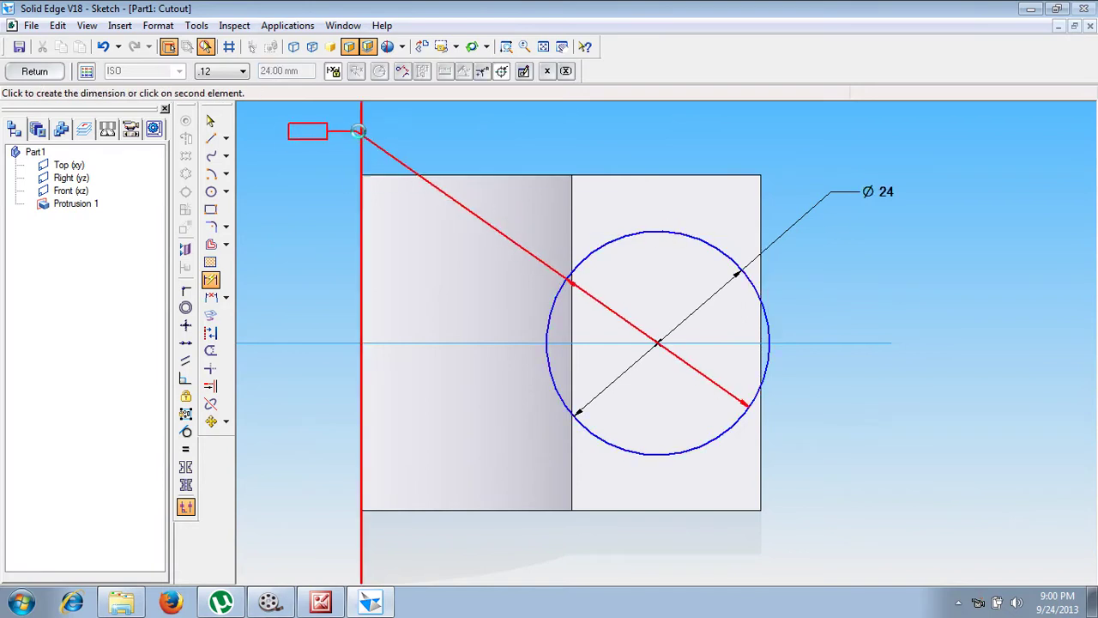
{"action": "left_click", "coordinate": [361, 130]}
{"action": "left_click", "coordinate": [480, 546]}
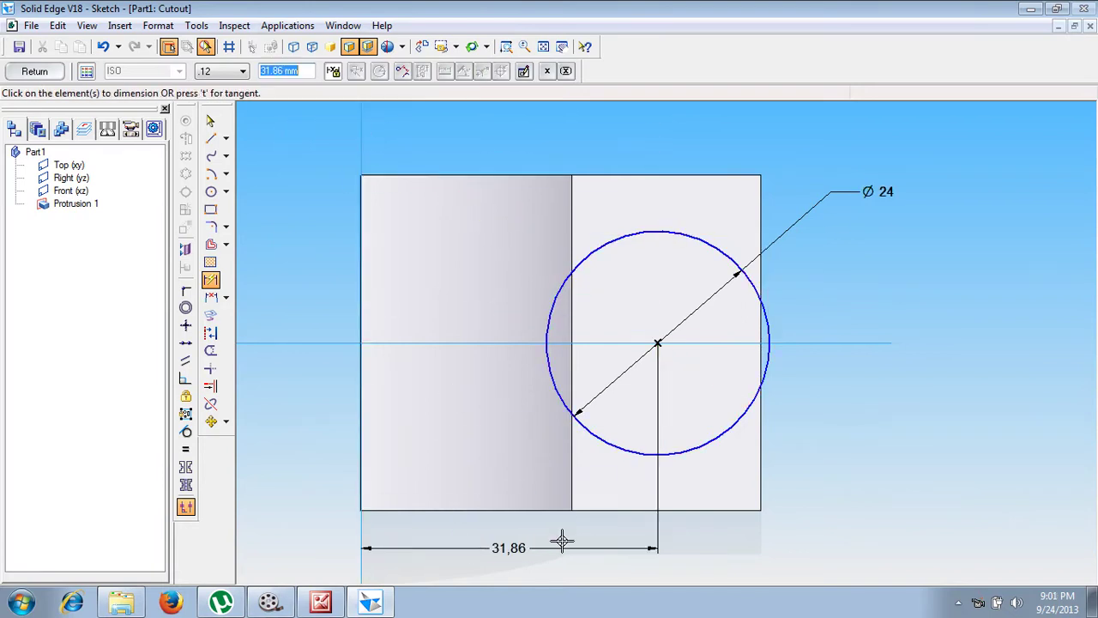
{"action": "type", "text": "31"}
{"action": "key", "text": "Return"}
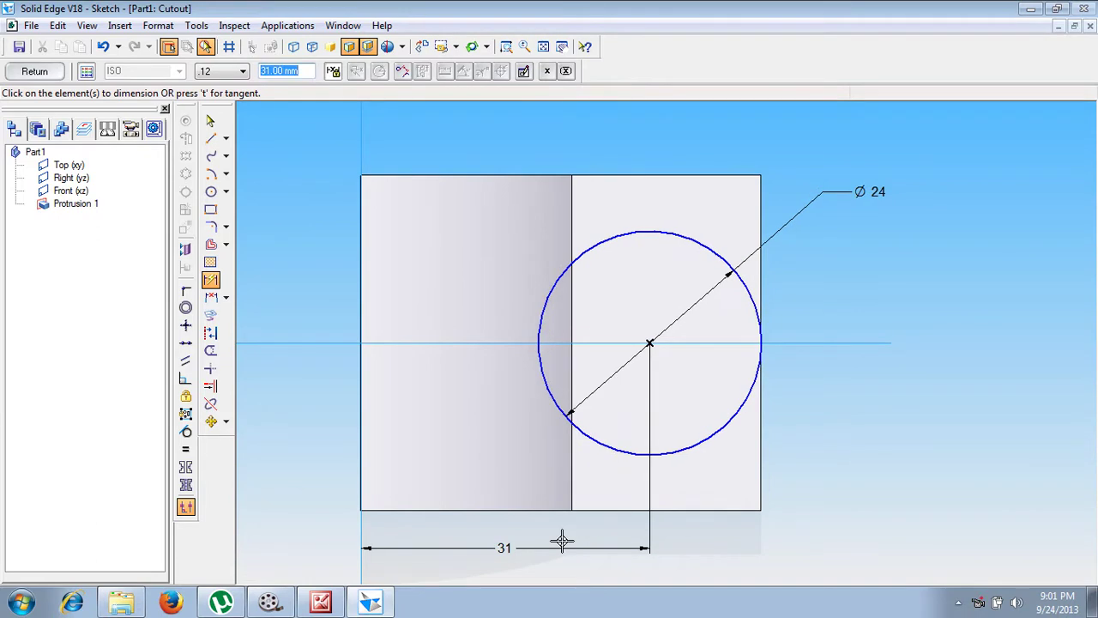
Cut the circle Through All to create Cutout 1.
{"action": "left_click", "coordinate": [43, 73]}
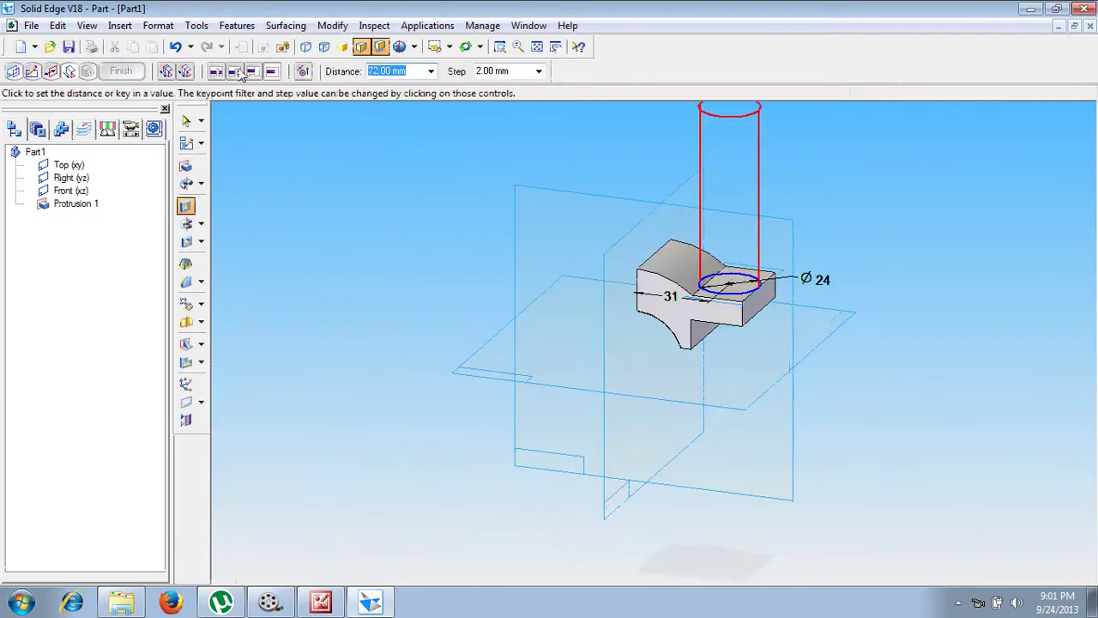
{"action": "left_click", "coordinate": [237, 72]}
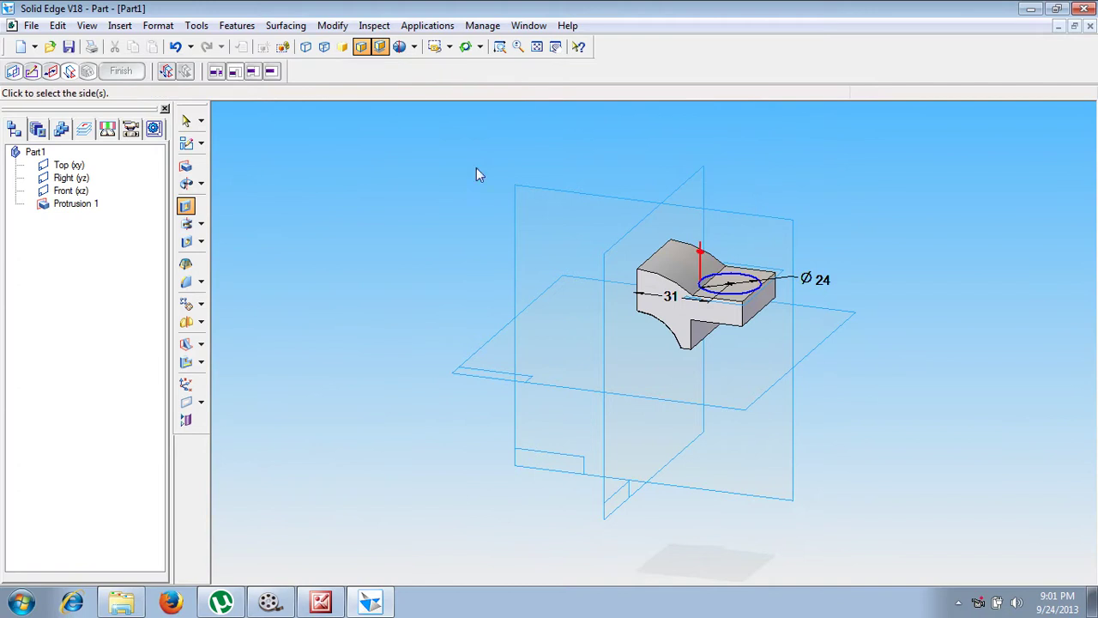
{"action": "left_click", "coordinate": [629, 182]}
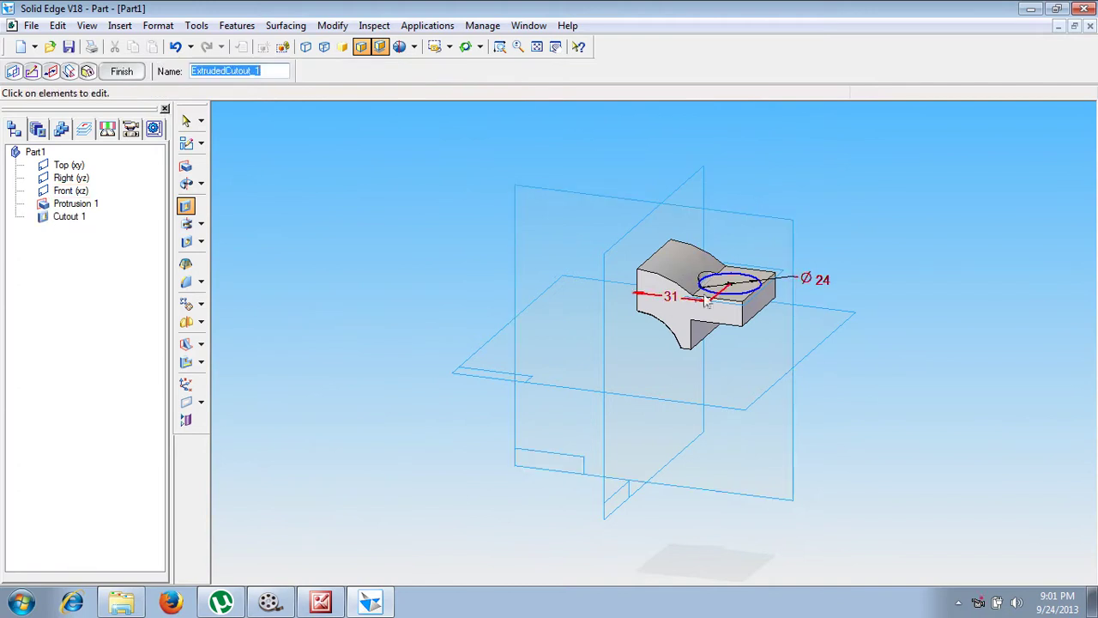
{"action": "left_click", "coordinate": [131, 73]}
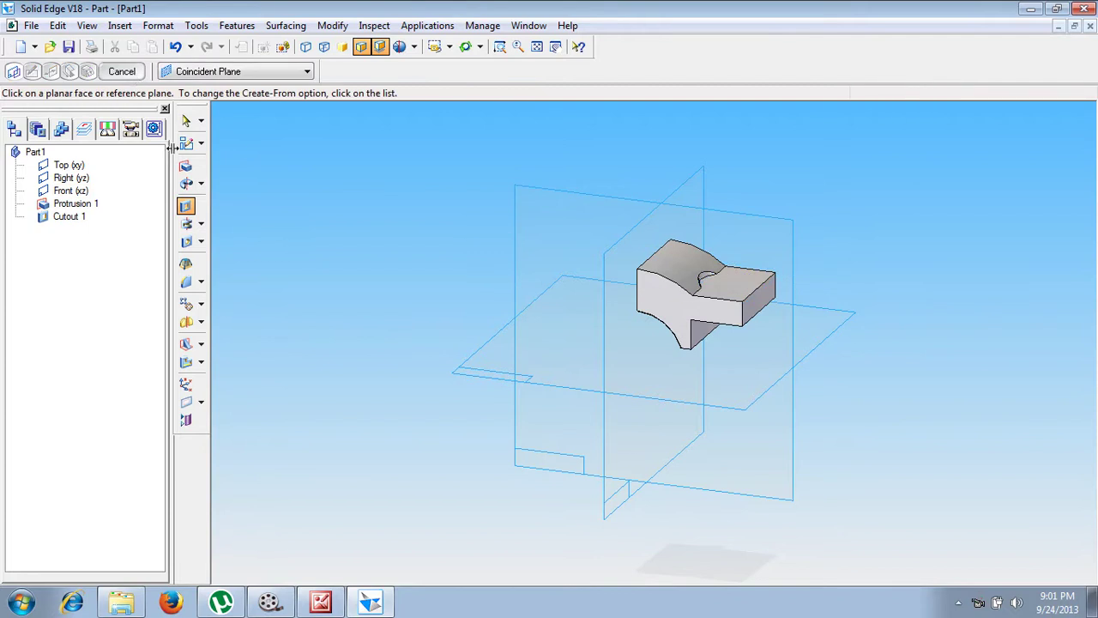
Sketch an R43 centre-point arc on the top face from the left-edge axis to the top edge.
{"action": "left_click", "coordinate": [735, 276]}
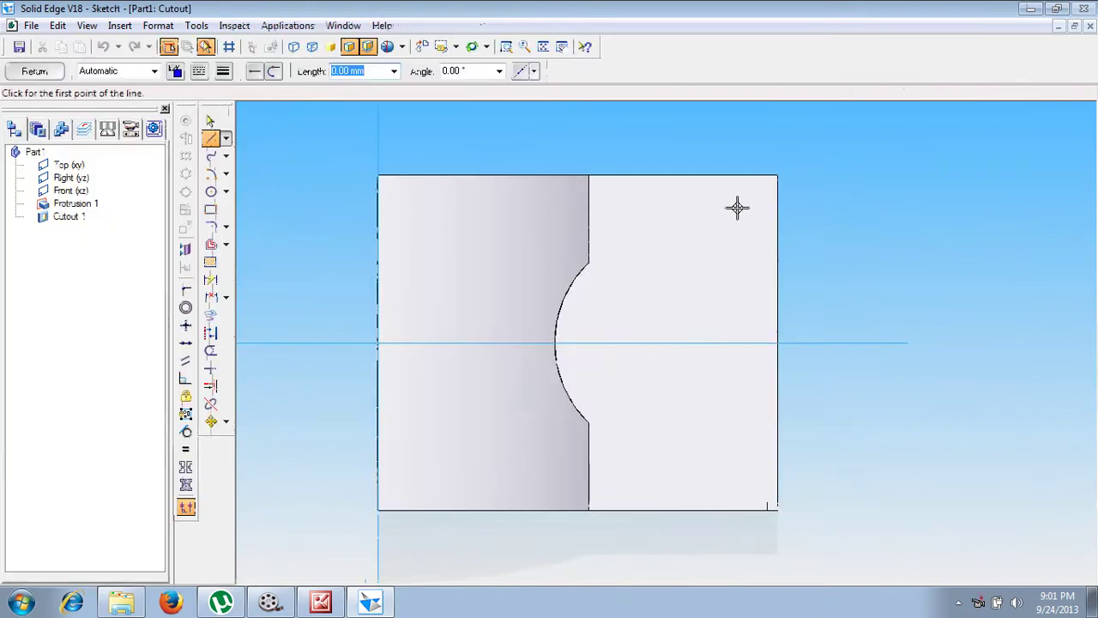
{"action": "left_click", "coordinate": [211, 175]}
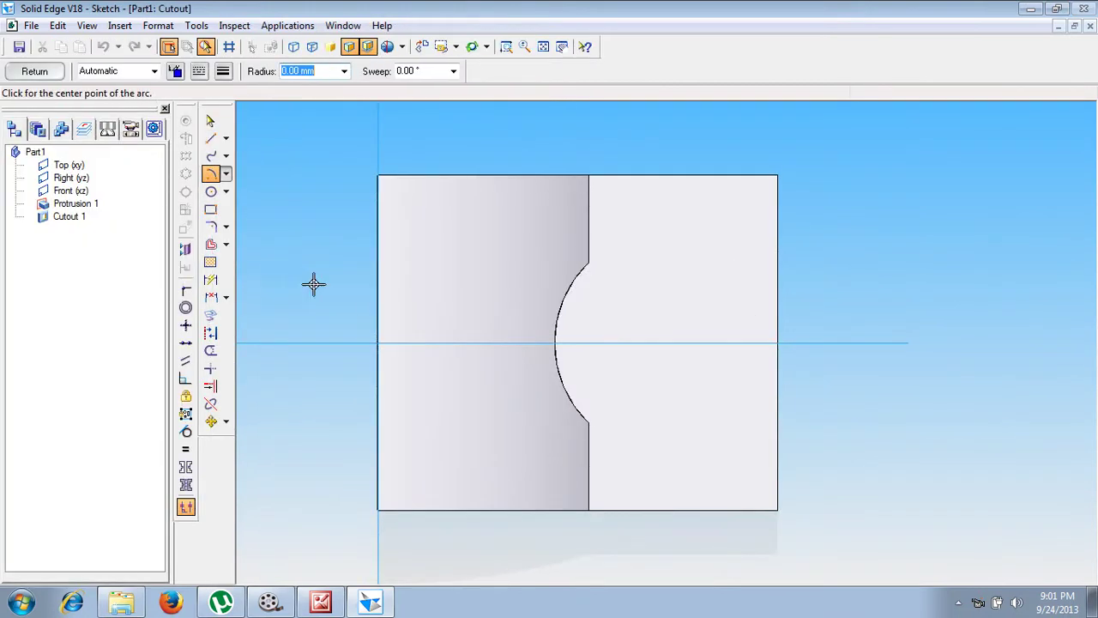
{"action": "left_click", "coordinate": [378, 342]}
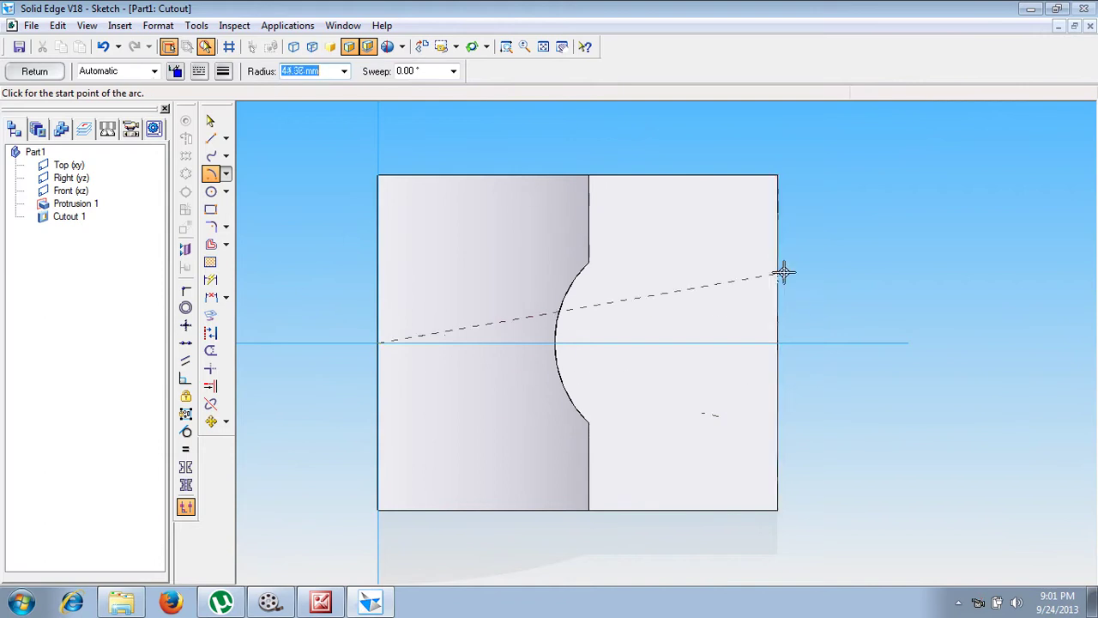
{"action": "left_click", "coordinate": [777, 343]}
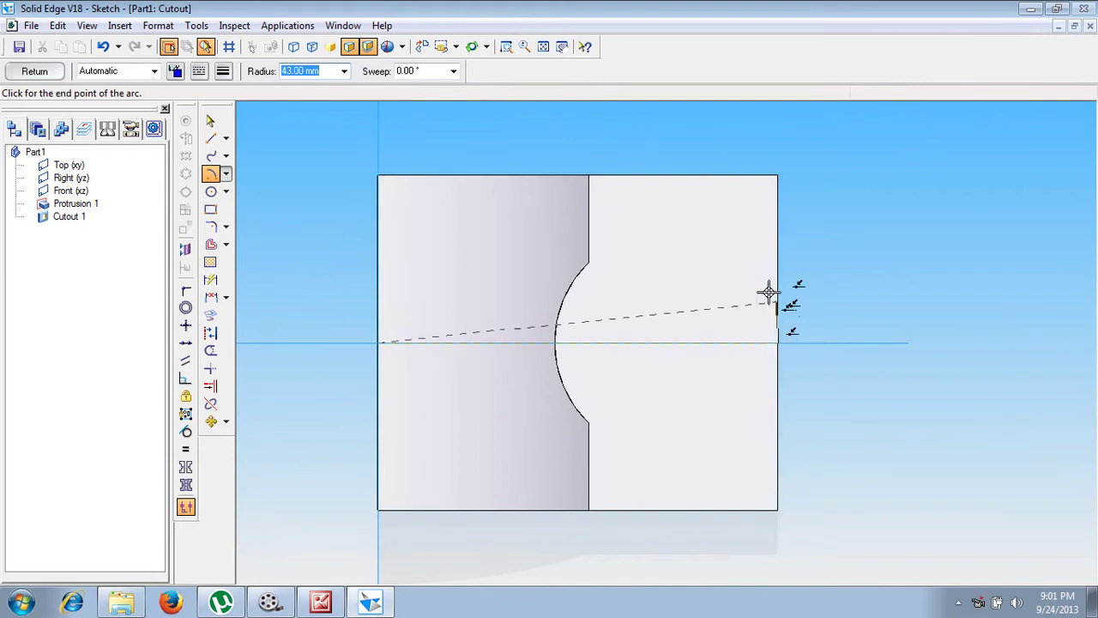
{"action": "left_click", "coordinate": [742, 175]}
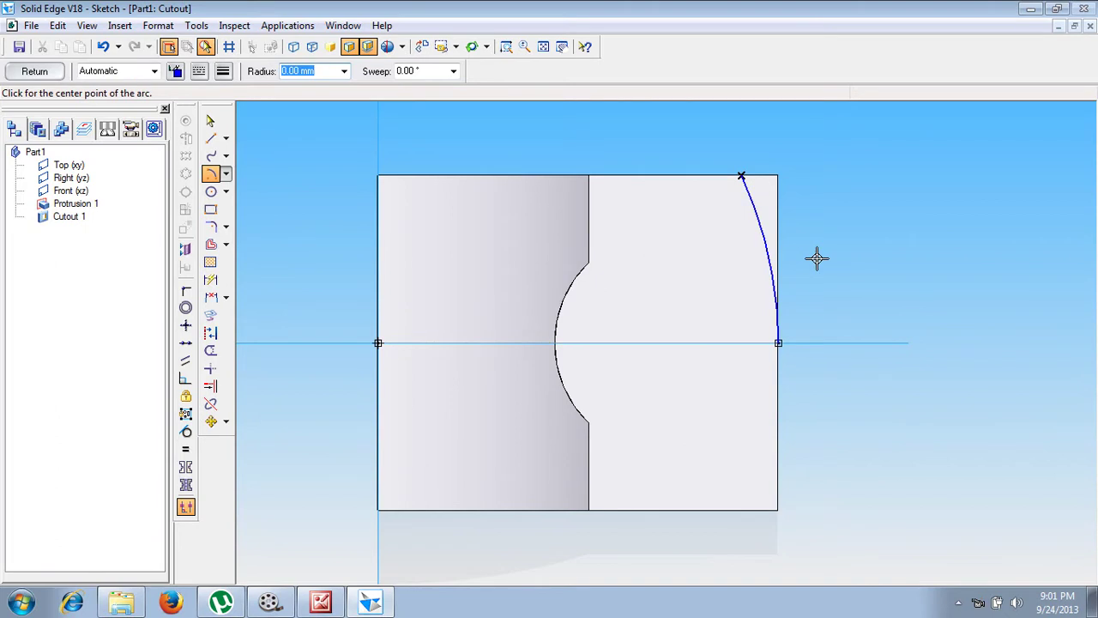
Remove the chosen side of the arc through the part to create Cutout 2.
{"action": "left_click", "coordinate": [35, 72]}
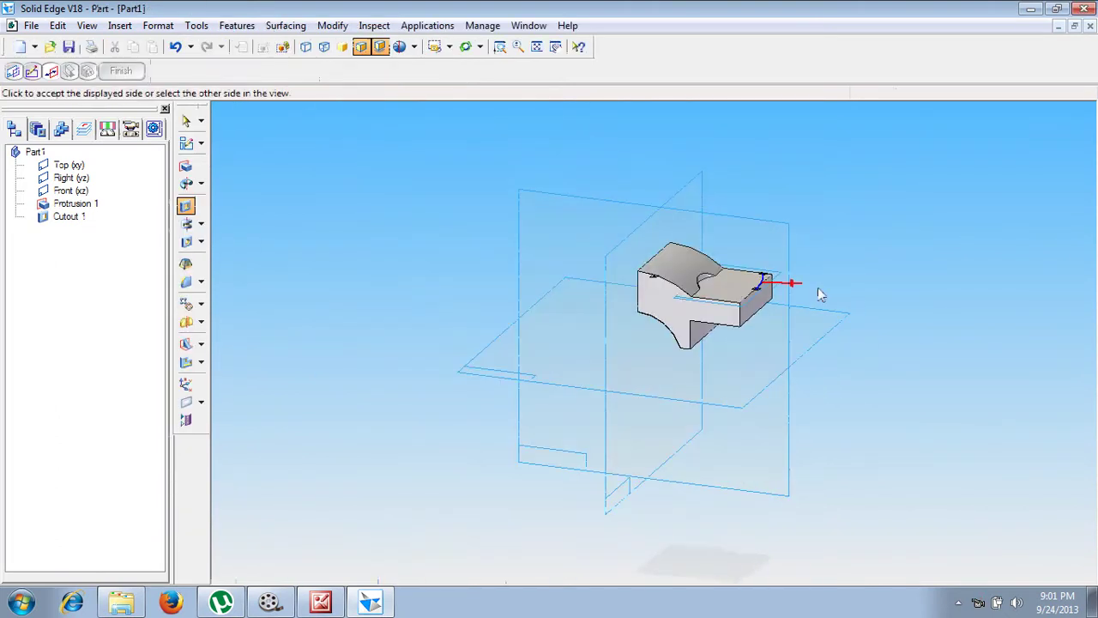
{"action": "left_click", "coordinate": [827, 285]}
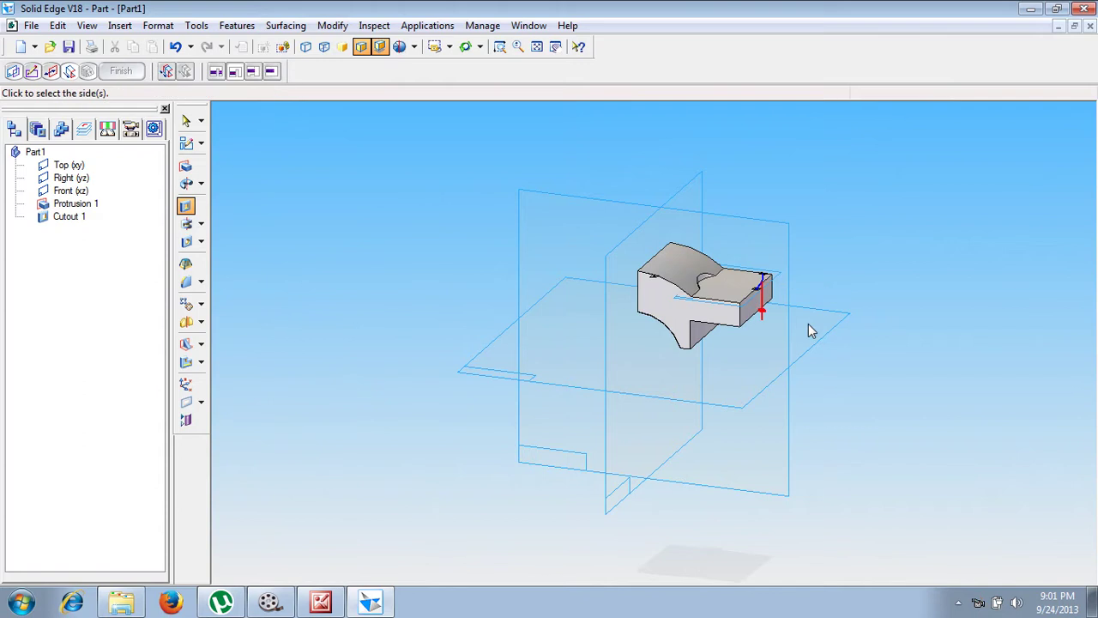
{"action": "left_click", "coordinate": [782, 329]}
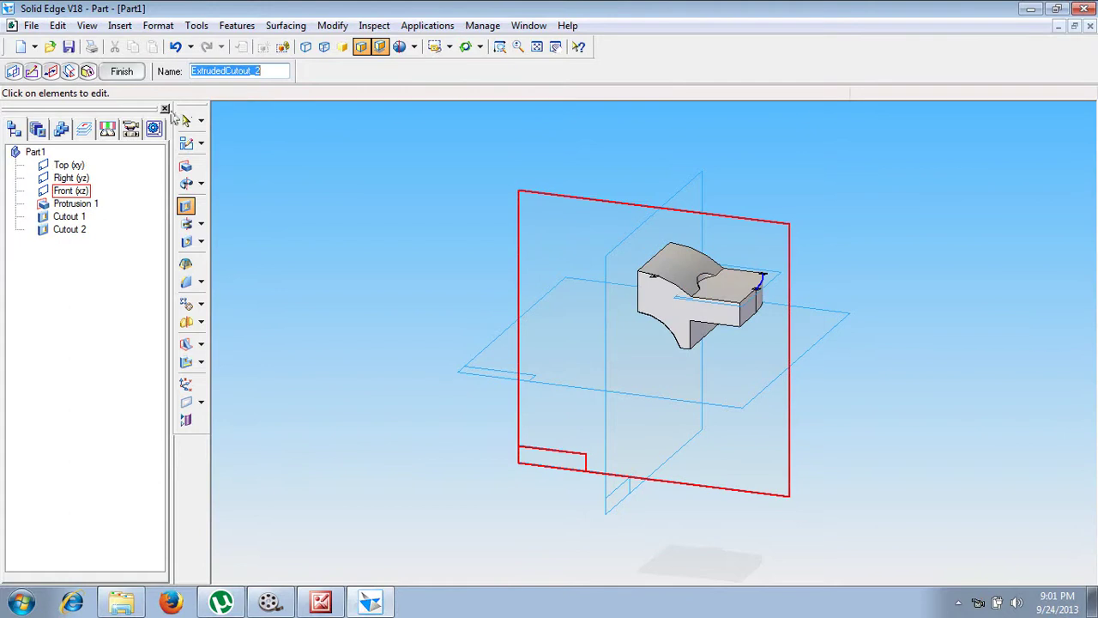
{"action": "left_click", "coordinate": [127, 76]}
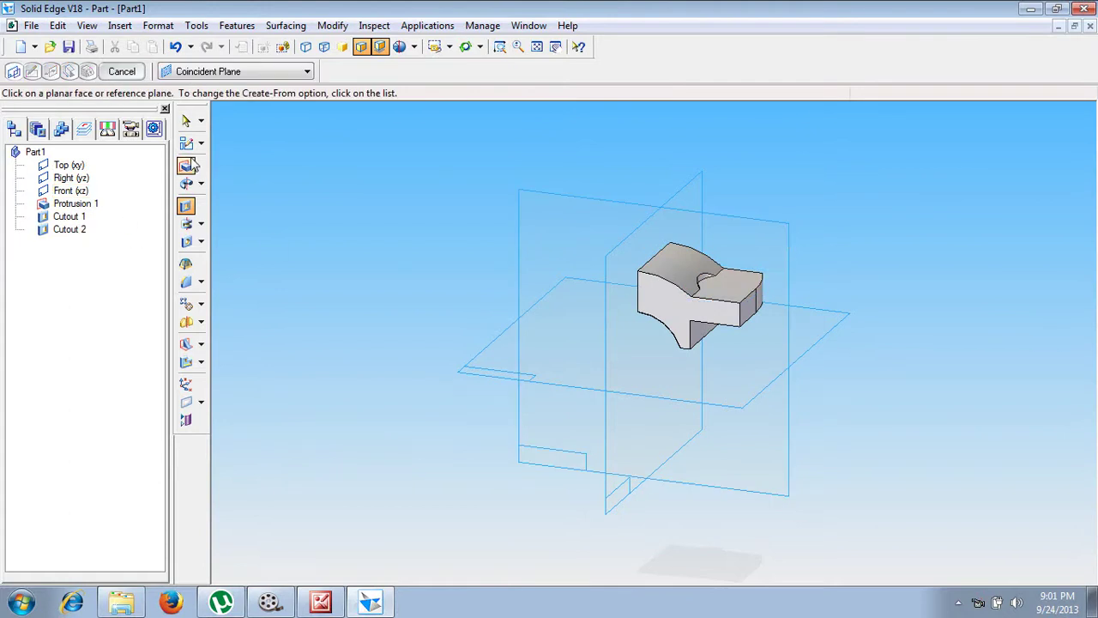
Mirror Cutout 2 across the Front (xz) plane to create Mirror 1.
{"action": "left_click", "coordinate": [194, 324]}
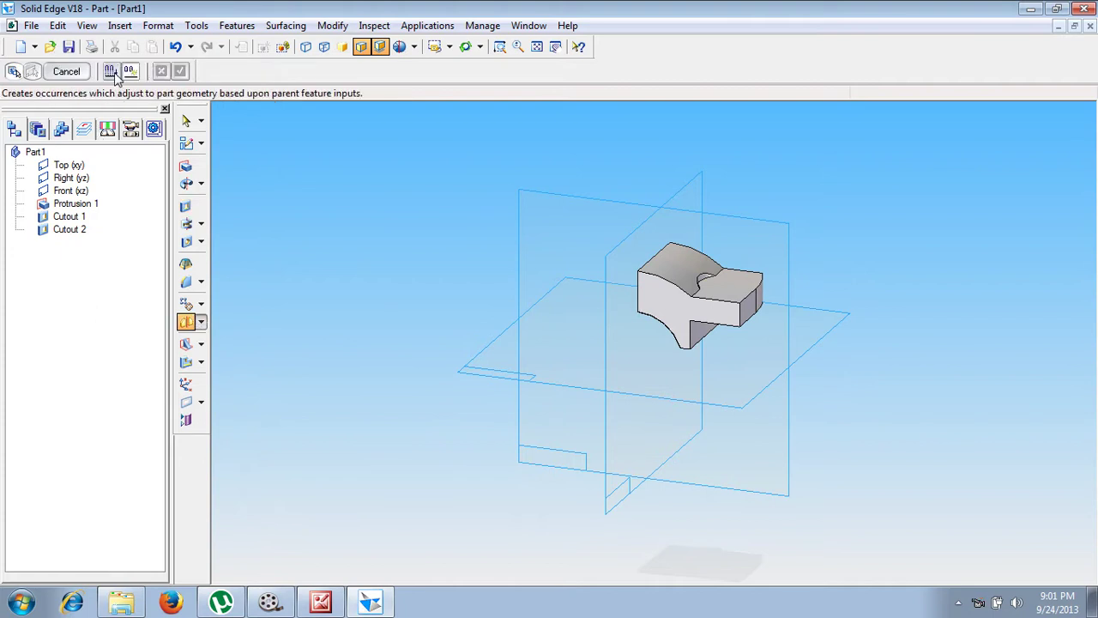
{"action": "left_click", "coordinate": [74, 233]}
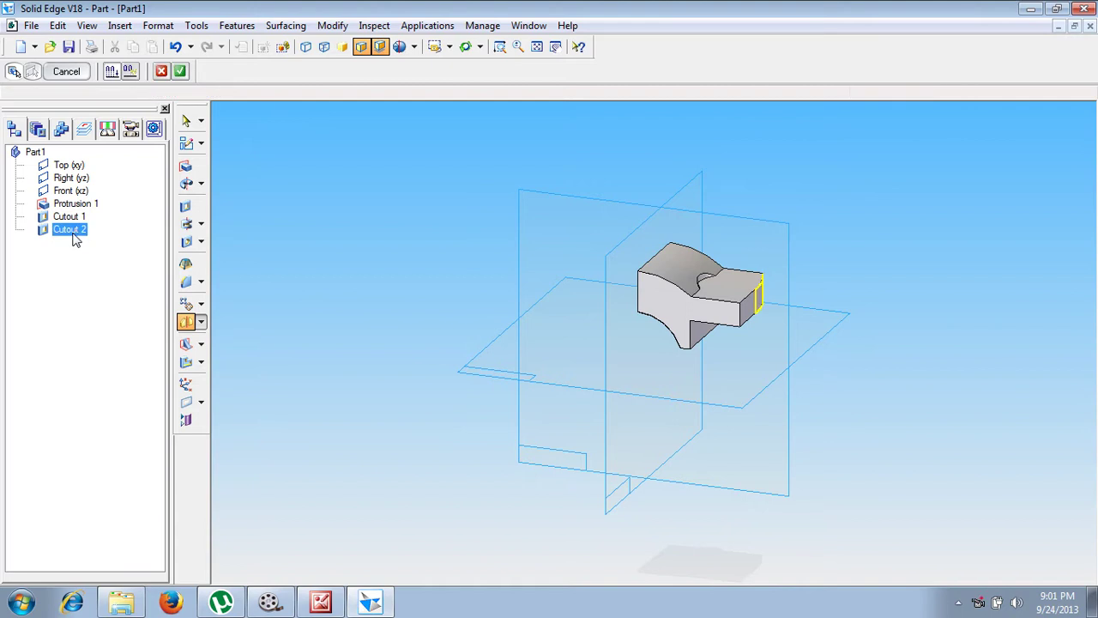
{"action": "left_click", "coordinate": [180, 70]}
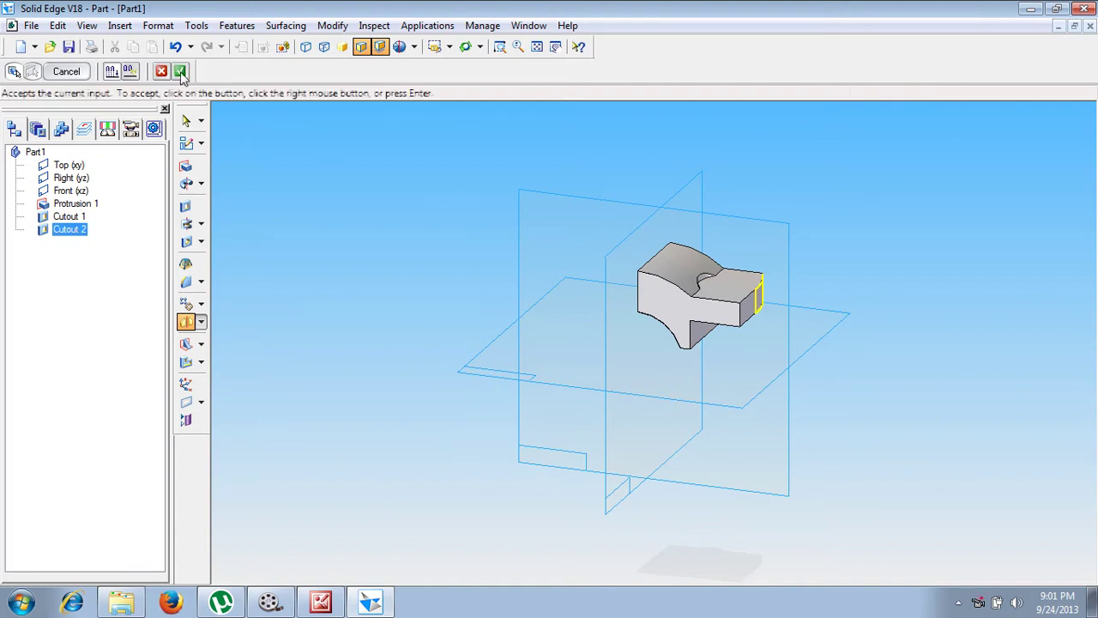
{"action": "left_click", "coordinate": [790, 226]}
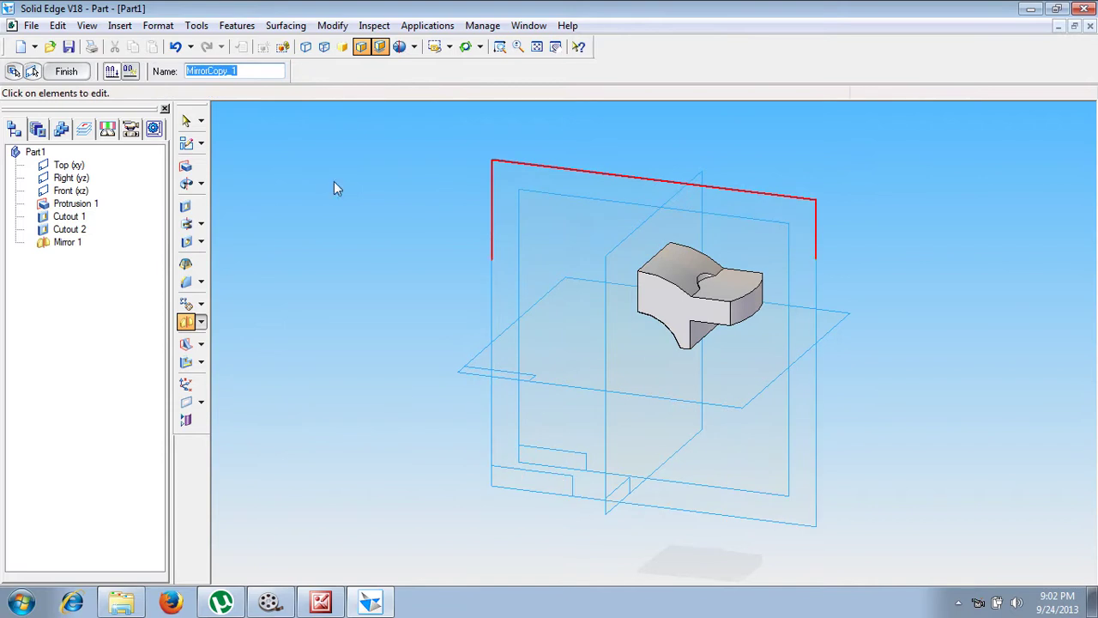
{"action": "left_click", "coordinate": [78, 72]}
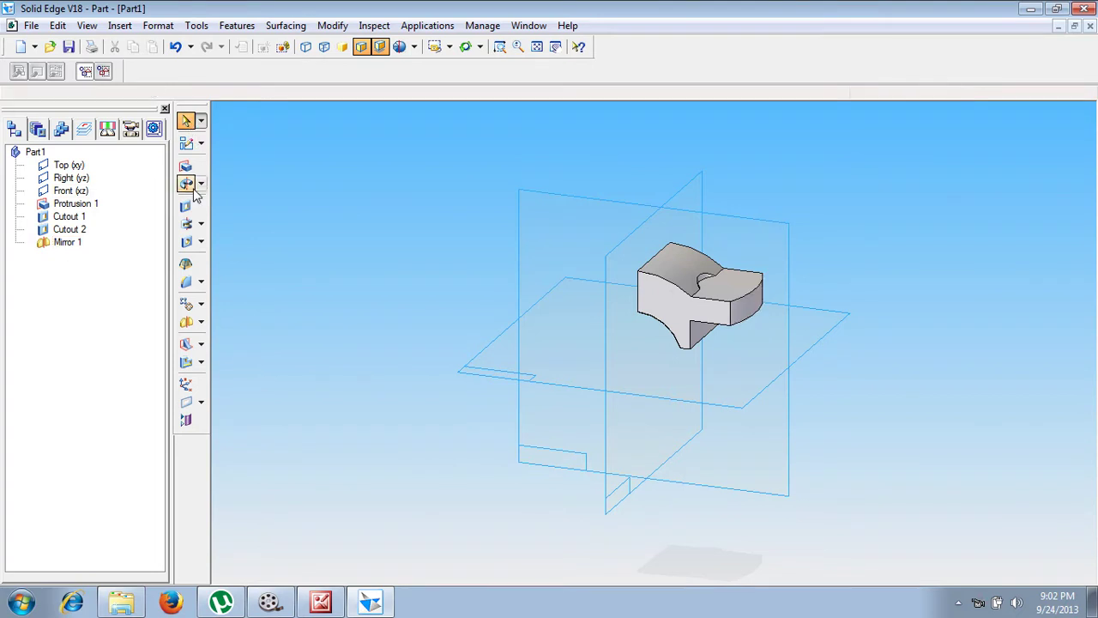
Cut a 10.5 mm simple hole from the top face at the half-round notch's arc centre.
{"action": "left_click", "coordinate": [192, 243]}
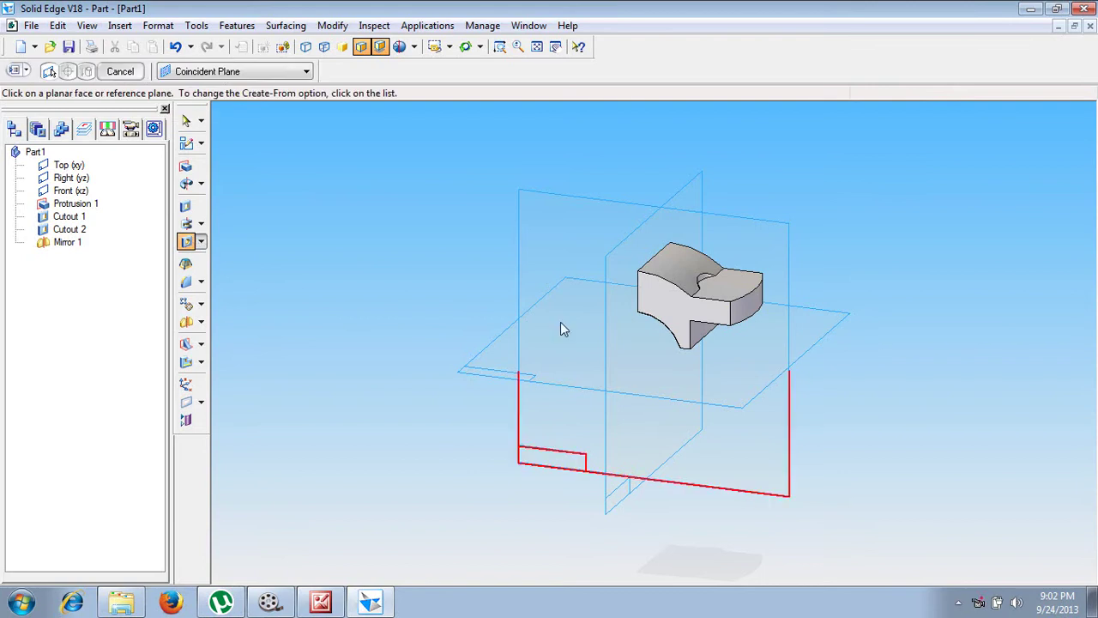
{"action": "left_click", "coordinate": [738, 282]}
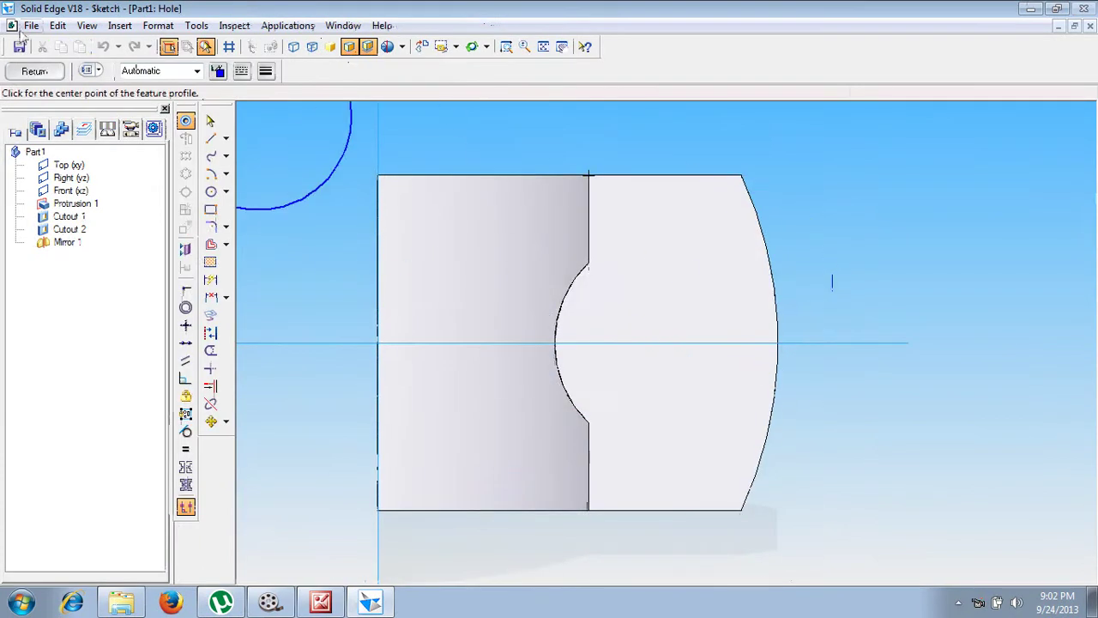
{"action": "left_click", "coordinate": [88, 70]}
{"action": "left_click", "coordinate": [478, 269]}
{"action": "type", "text": "10.5"}
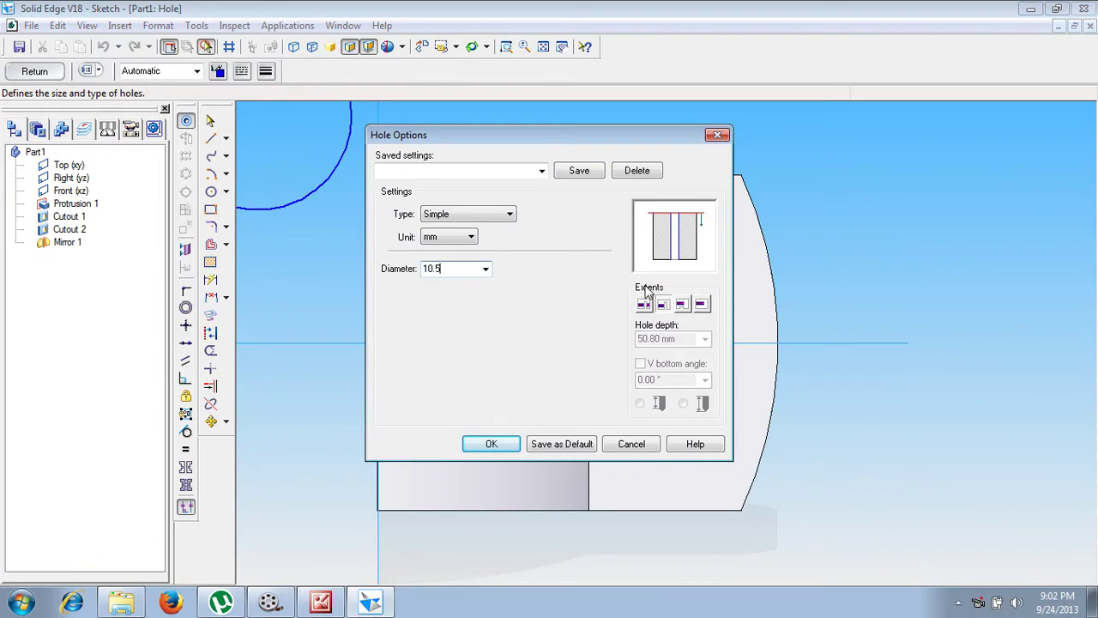
{"action": "left_click", "coordinate": [492, 445]}
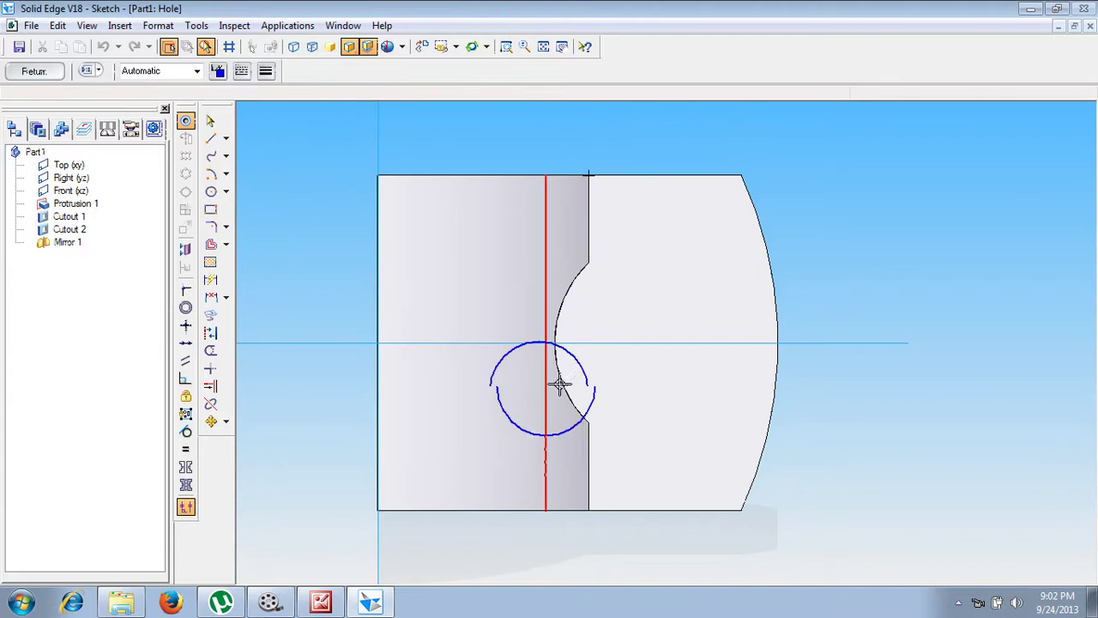
{"action": "left_click", "coordinate": [667, 343]}
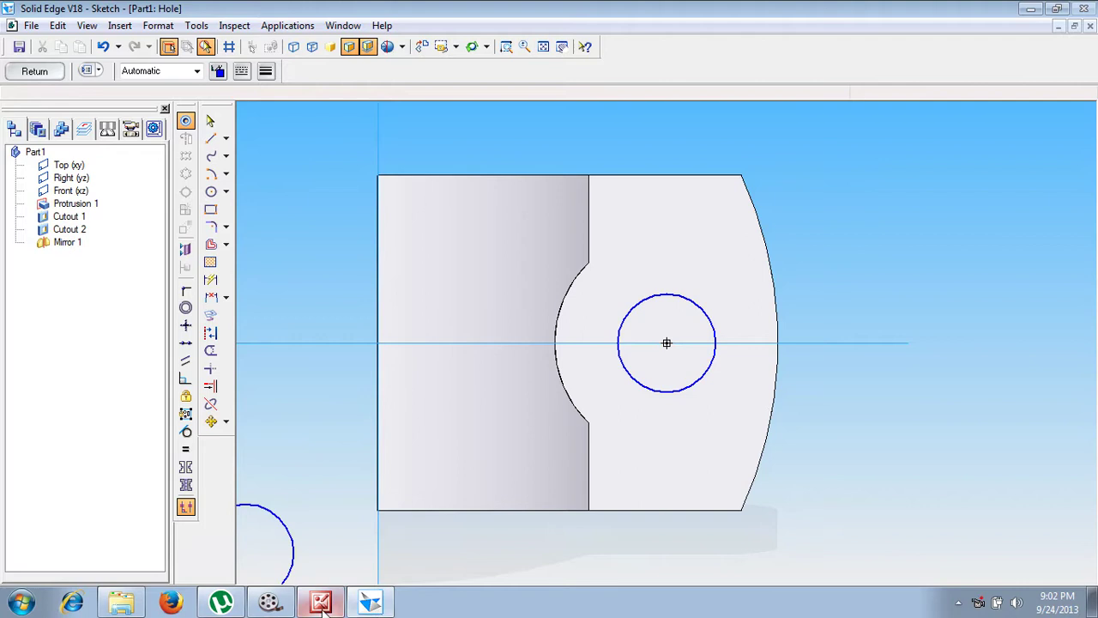
{"action": "left_click", "coordinate": [322, 605]}
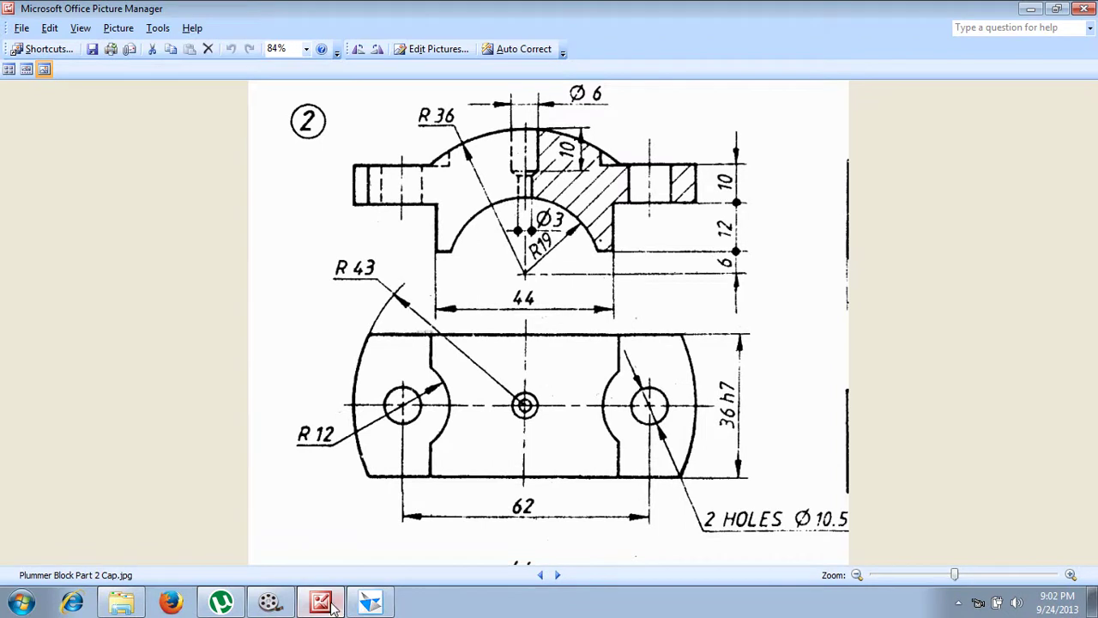
{"action": "left_click", "coordinate": [371, 603]}
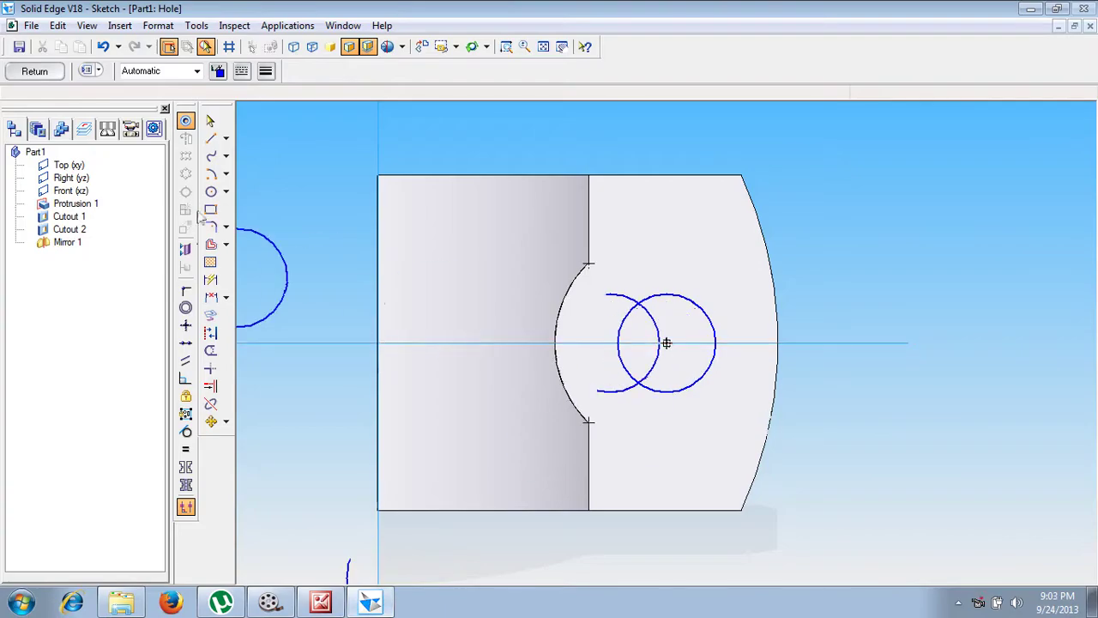
{"action": "left_click", "coordinate": [34, 72]}
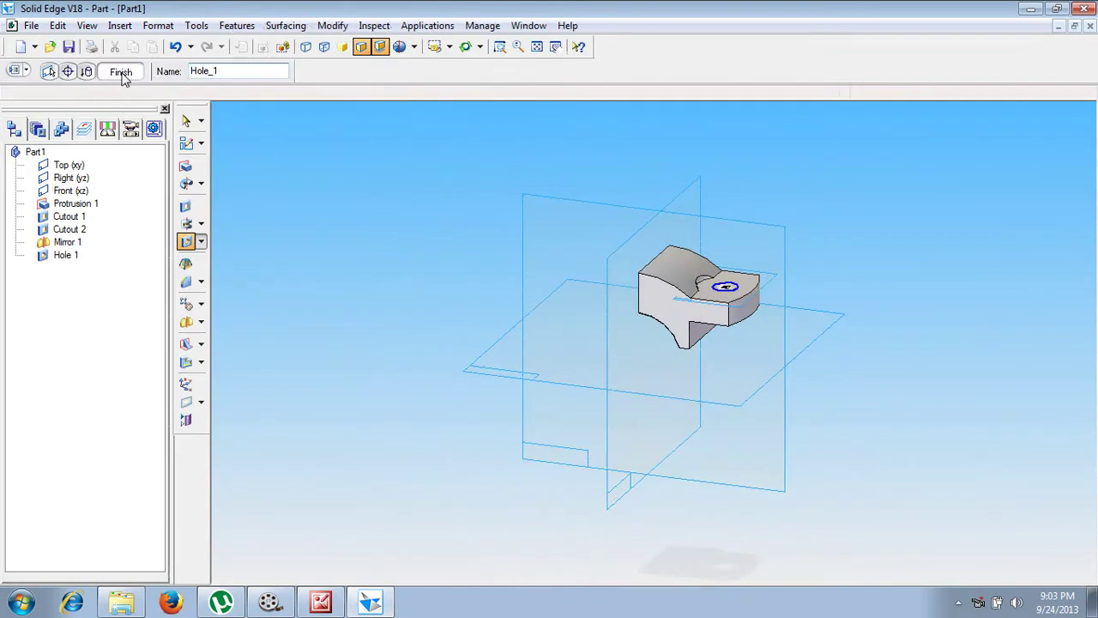
{"action": "left_click", "coordinate": [120, 73]}
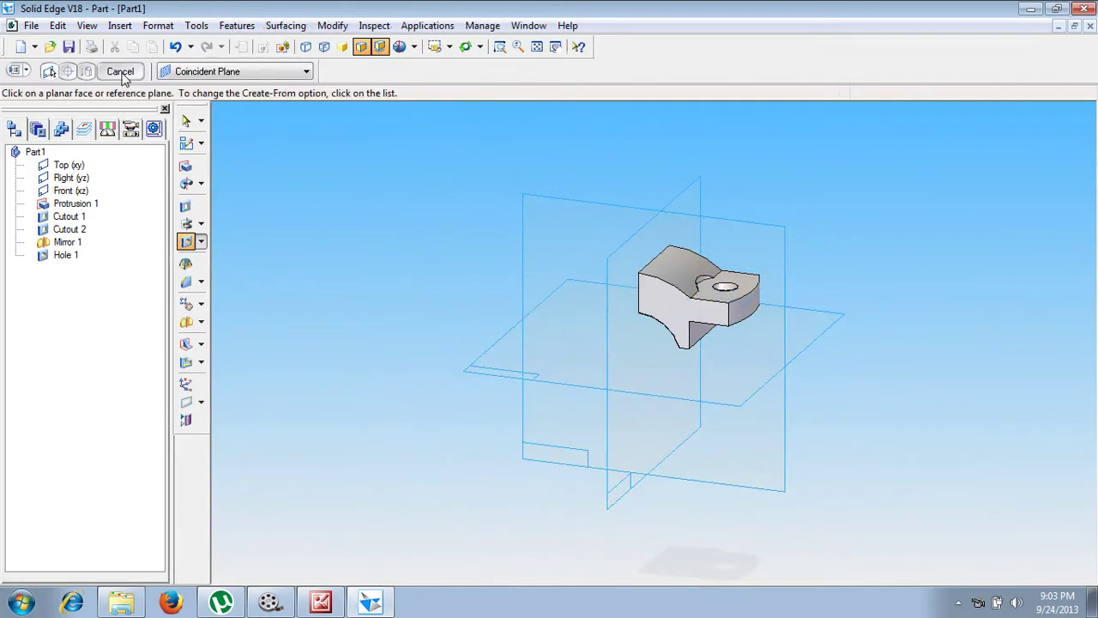
Check the cap drawing, then mirror-copy the body about the Right (yz) plane.
{"action": "left_click", "coordinate": [328, 605]}
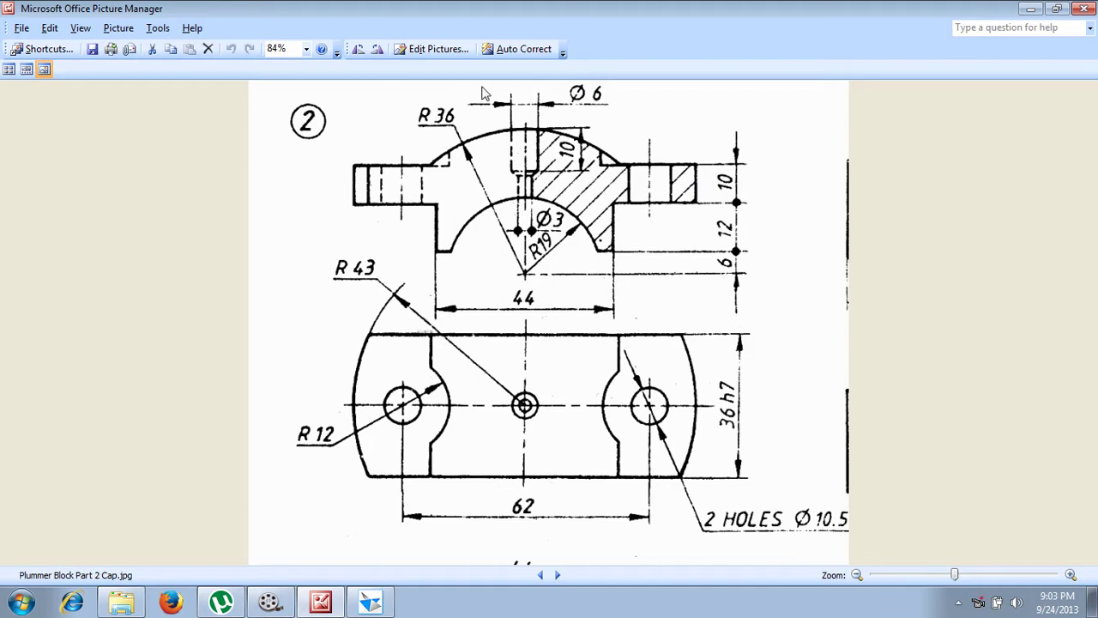
{"action": "left_click", "coordinate": [371, 603]}
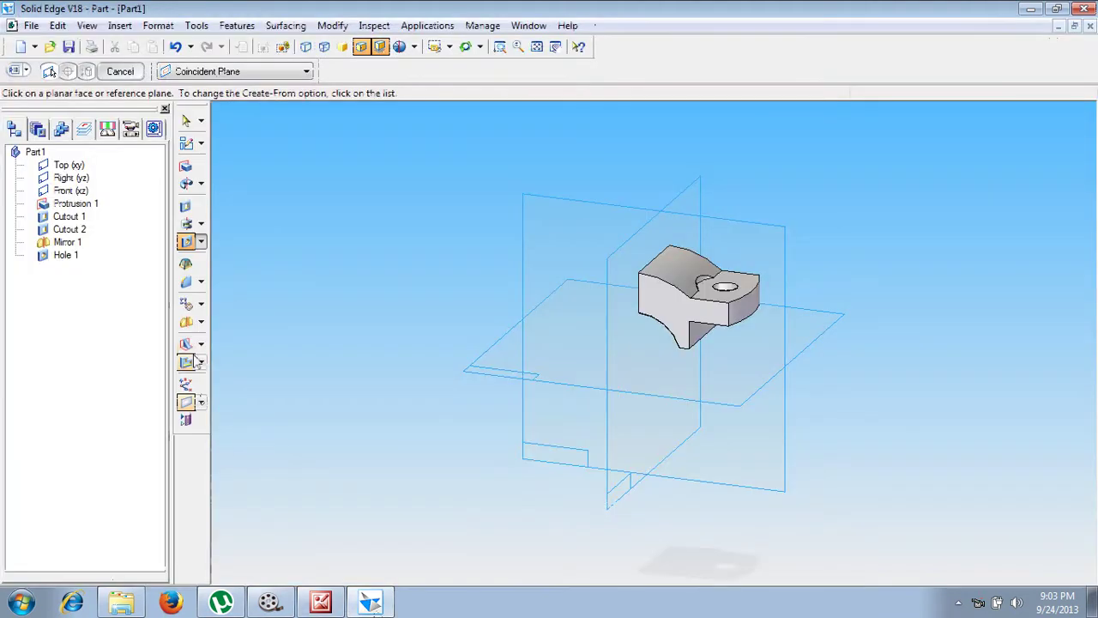
{"action": "left_click", "coordinate": [200, 322]}
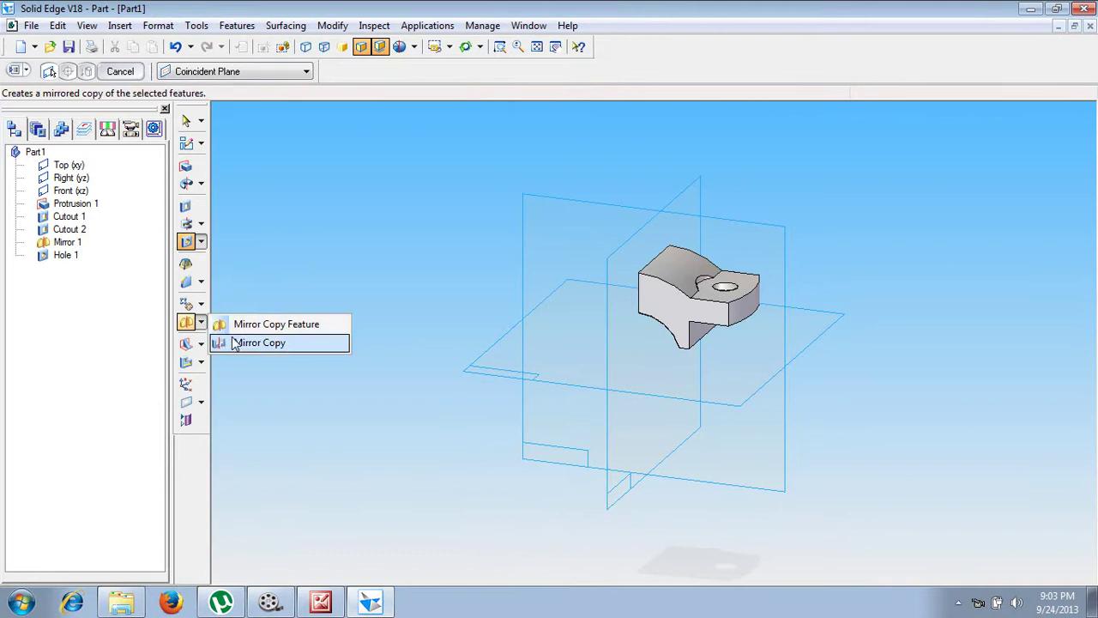
{"action": "left_click", "coordinate": [245, 340]}
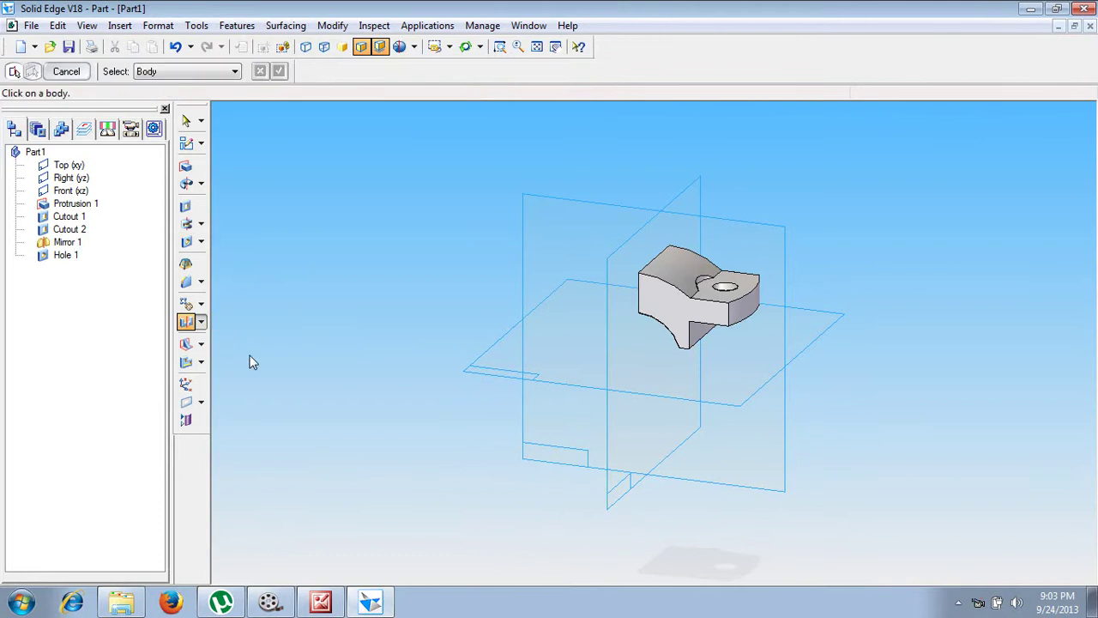
{"action": "left_click", "coordinate": [719, 320]}
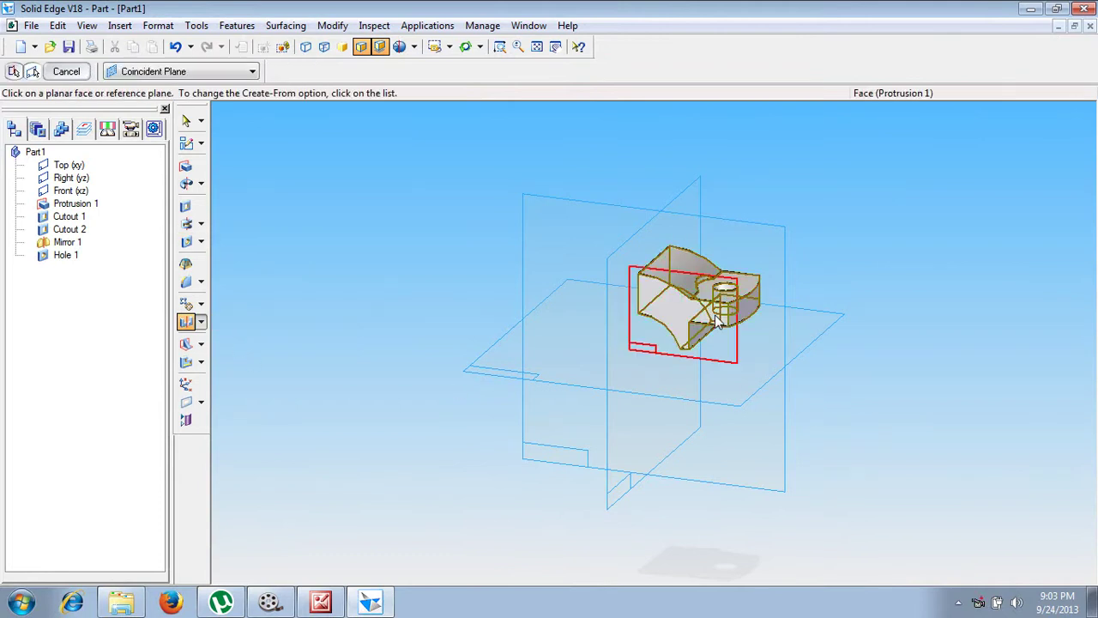
{"action": "left_click", "coordinate": [650, 239]}
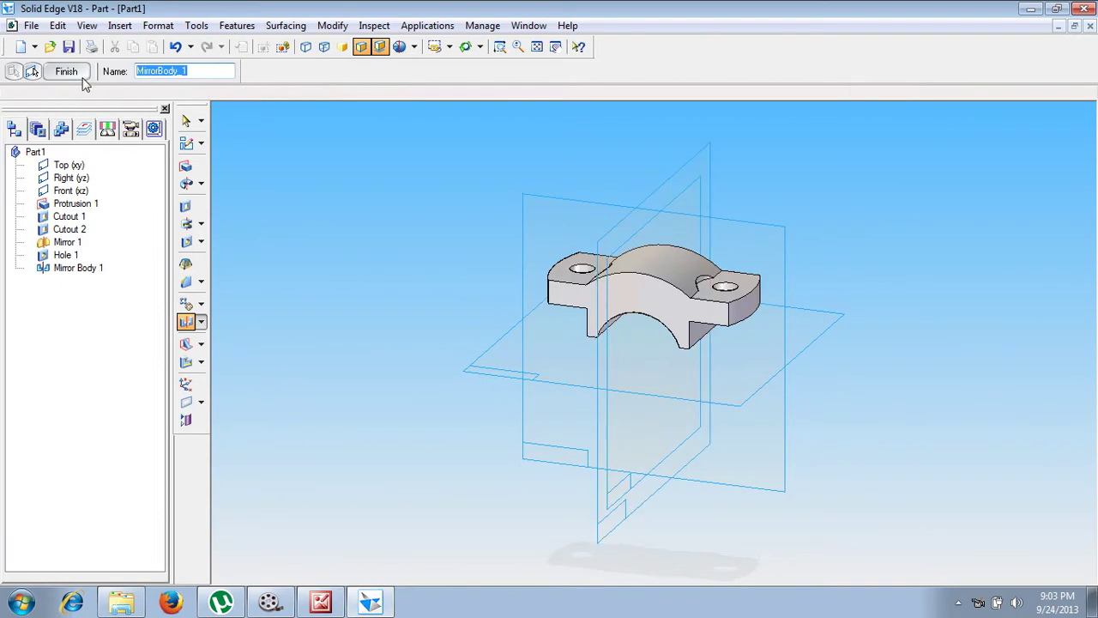
{"action": "left_click", "coordinate": [81, 72]}
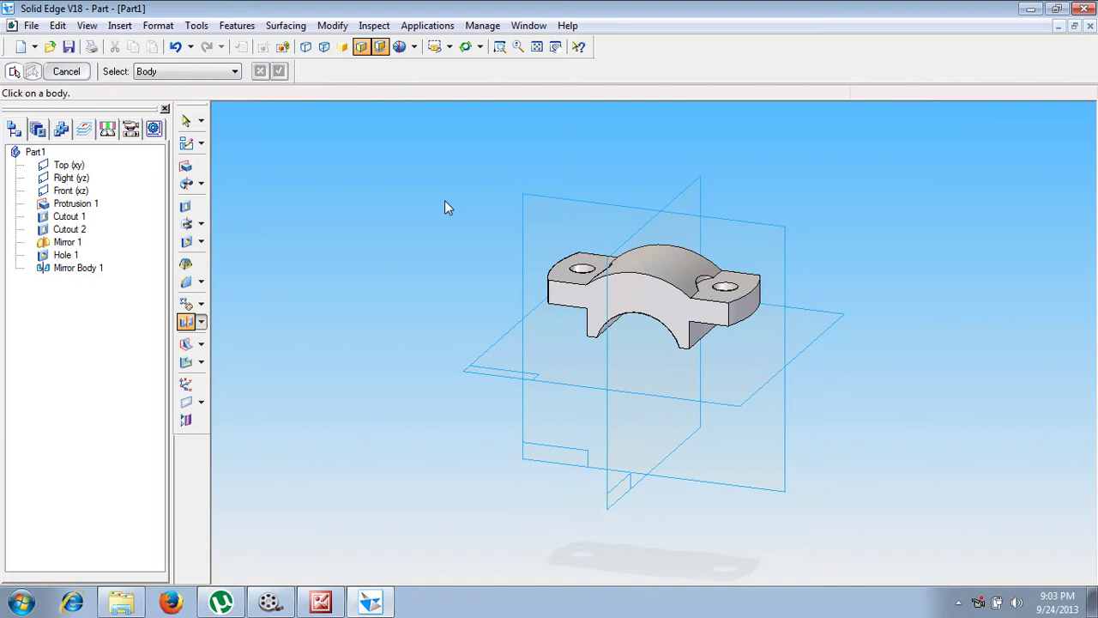
{"action": "left_click", "coordinate": [320, 601]}
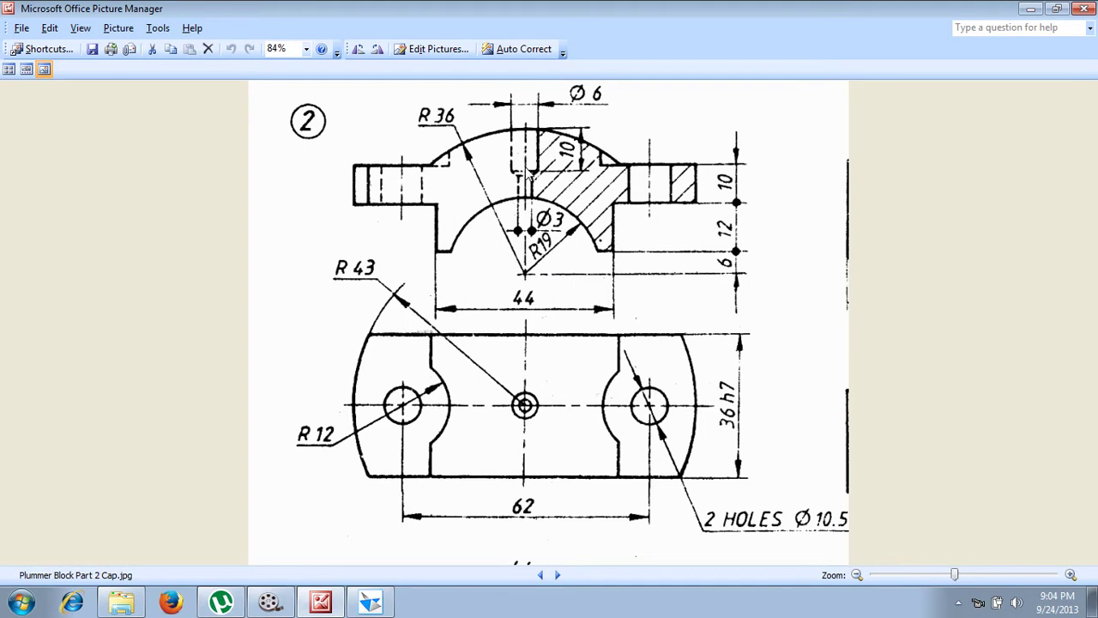
Switch from the cap drawing back to the Solid Edge part model.
{"action": "left_click", "coordinate": [363, 604]}
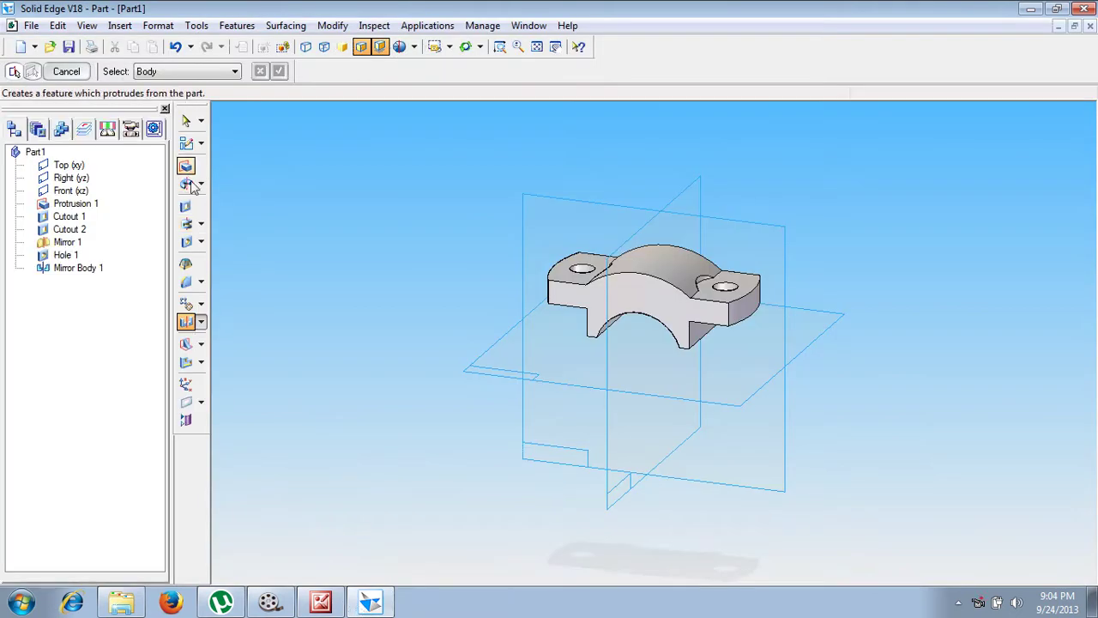
Start a hole sketch on a plane 36 mm above and parallel to Top (xy).
{"action": "left_click", "coordinate": [189, 242]}
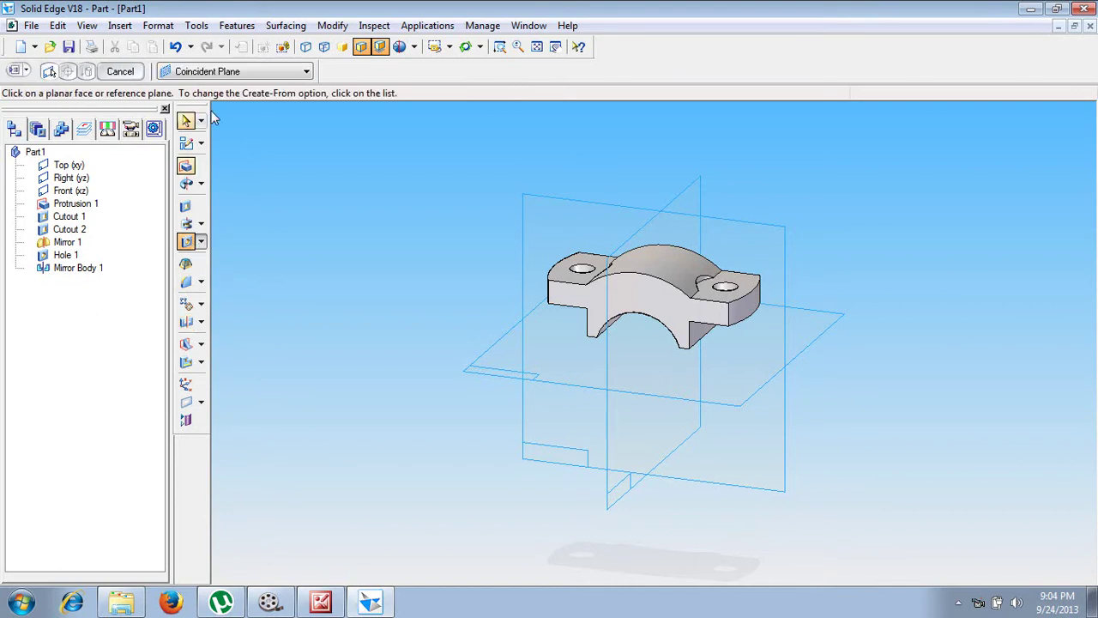
{"action": "left_click", "coordinate": [247, 72]}
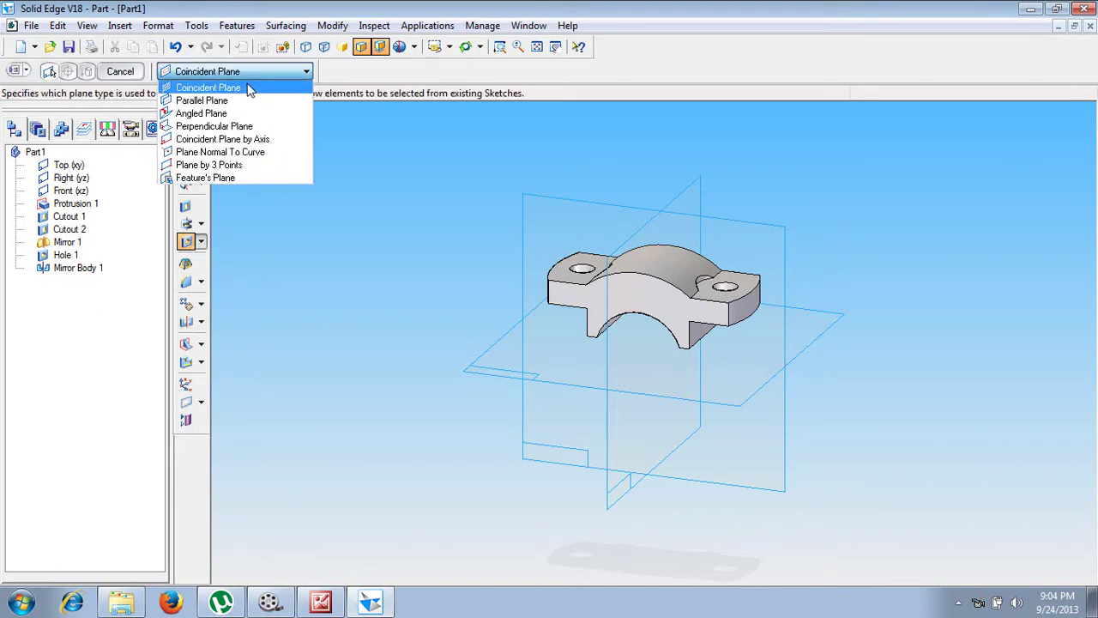
{"action": "left_click", "coordinate": [244, 102]}
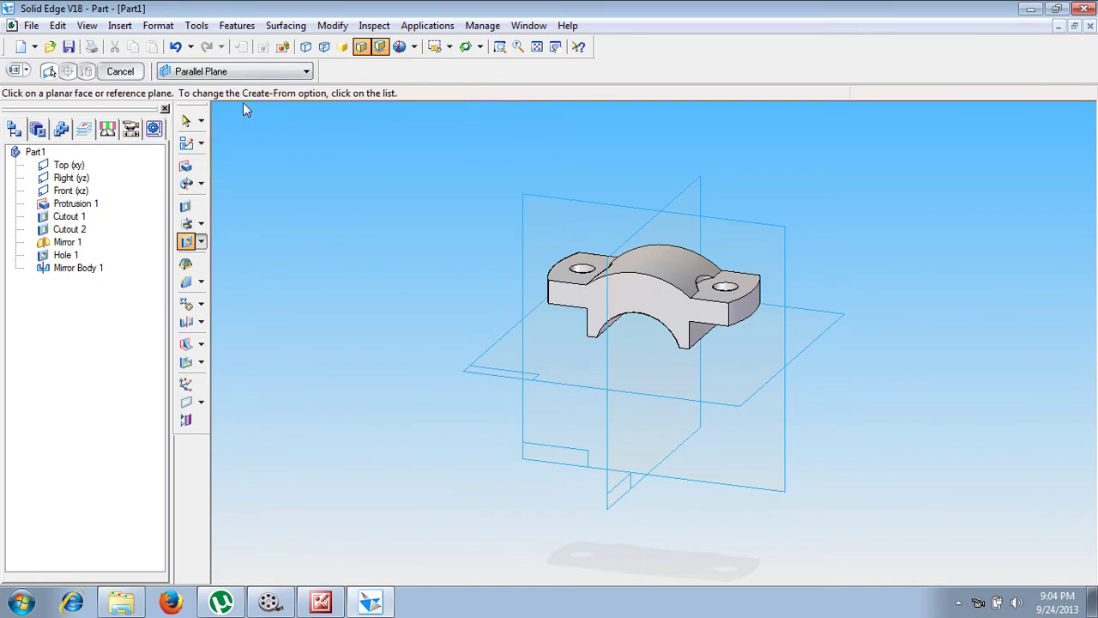
{"action": "left_click", "coordinate": [730, 410]}
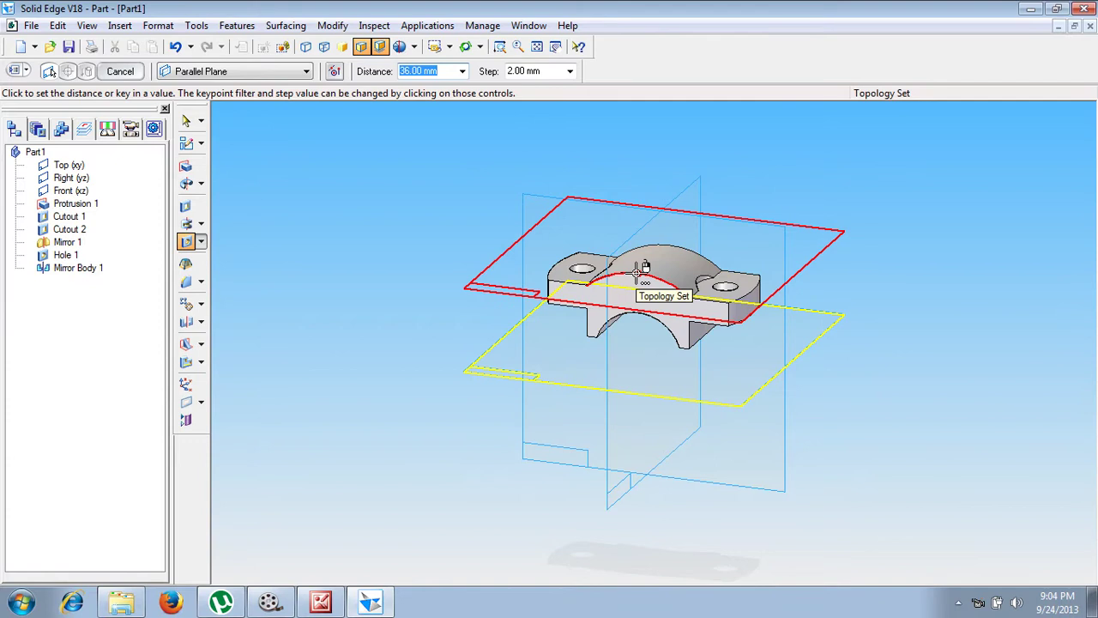
{"action": "type", "text": "36"}
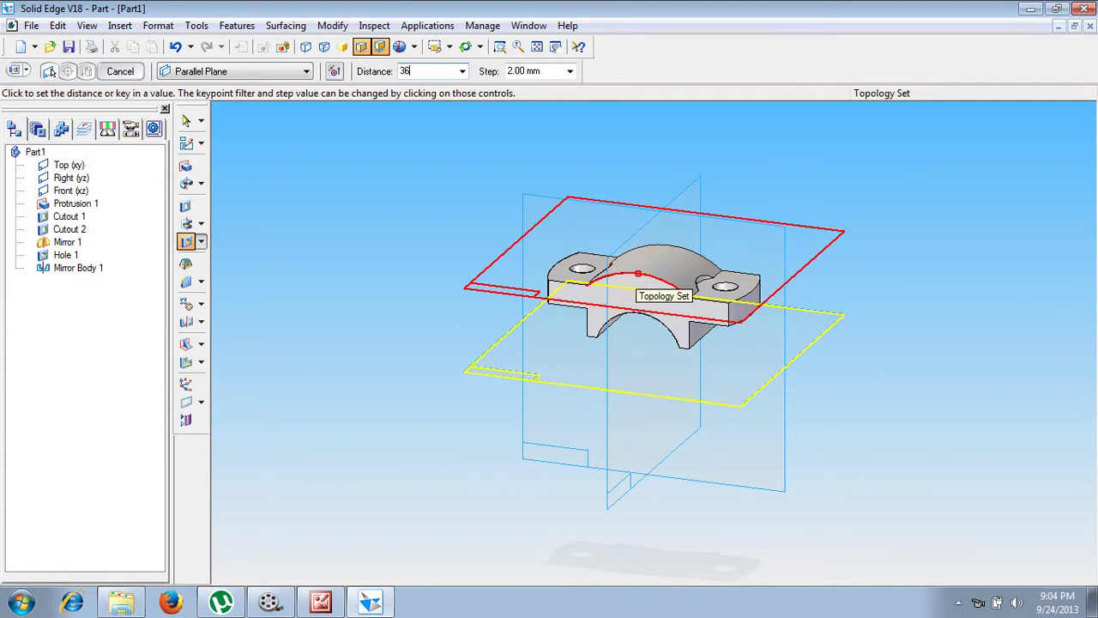
{"action": "key", "text": "Return"}
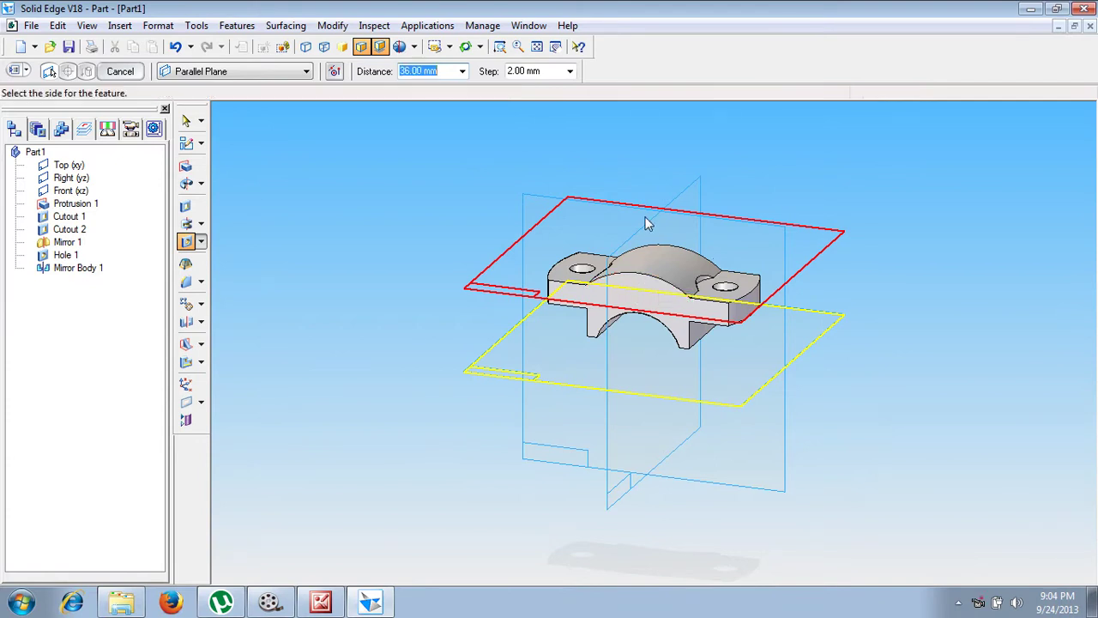
{"action": "left_click", "coordinate": [649, 228]}
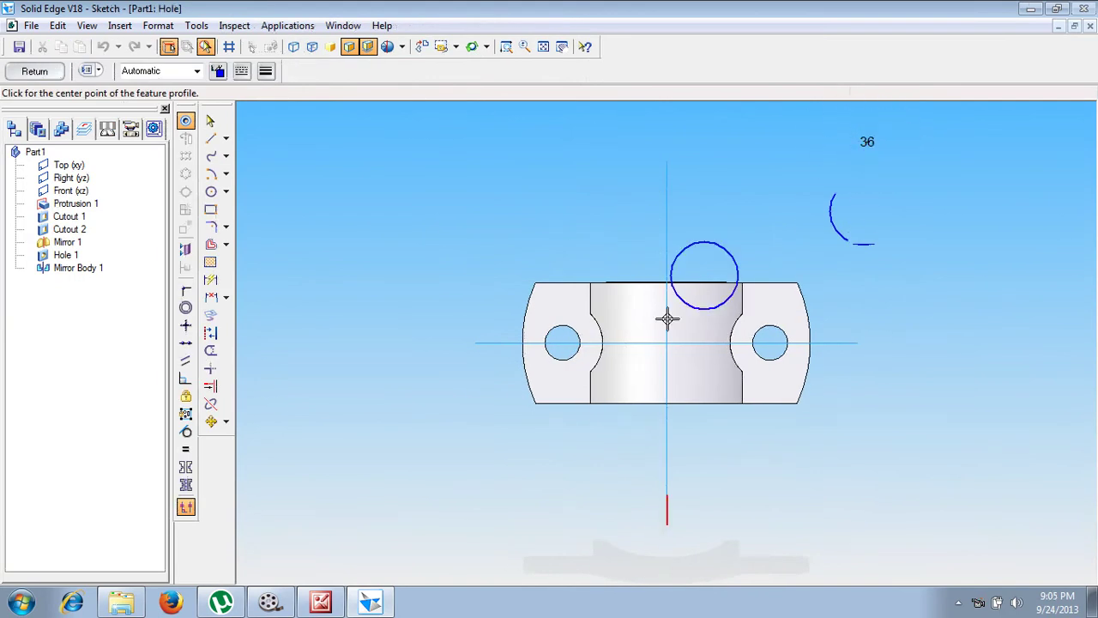
Set the hole to 6 mm diameter with a finite 10 mm depth.
{"action": "left_click", "coordinate": [565, 360]}
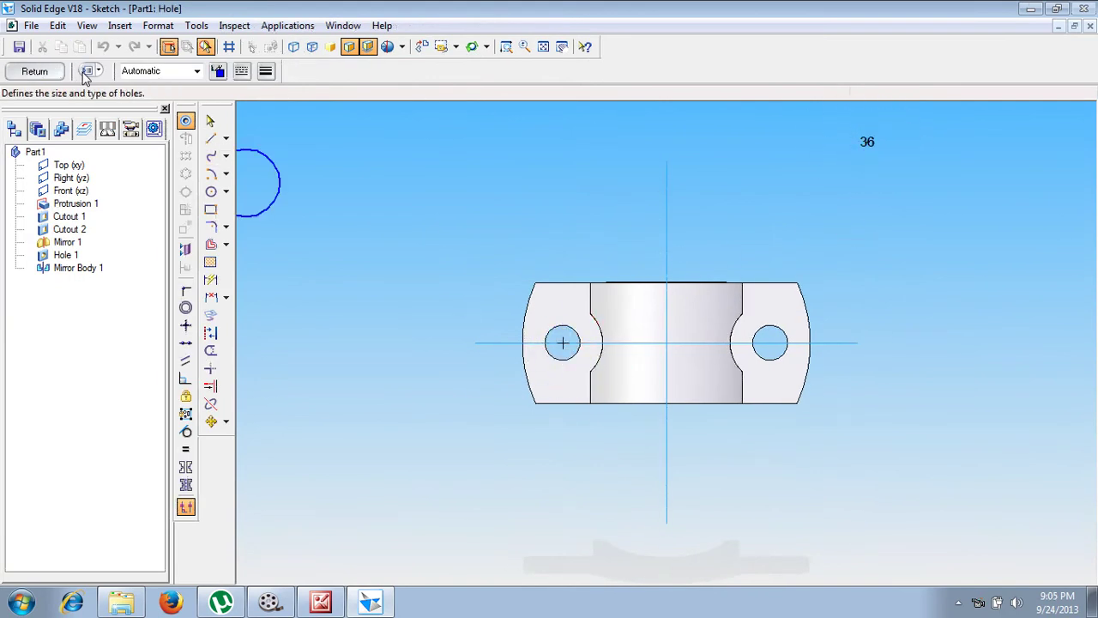
{"action": "left_click", "coordinate": [87, 71]}
{"action": "left_click", "coordinate": [447, 269]}
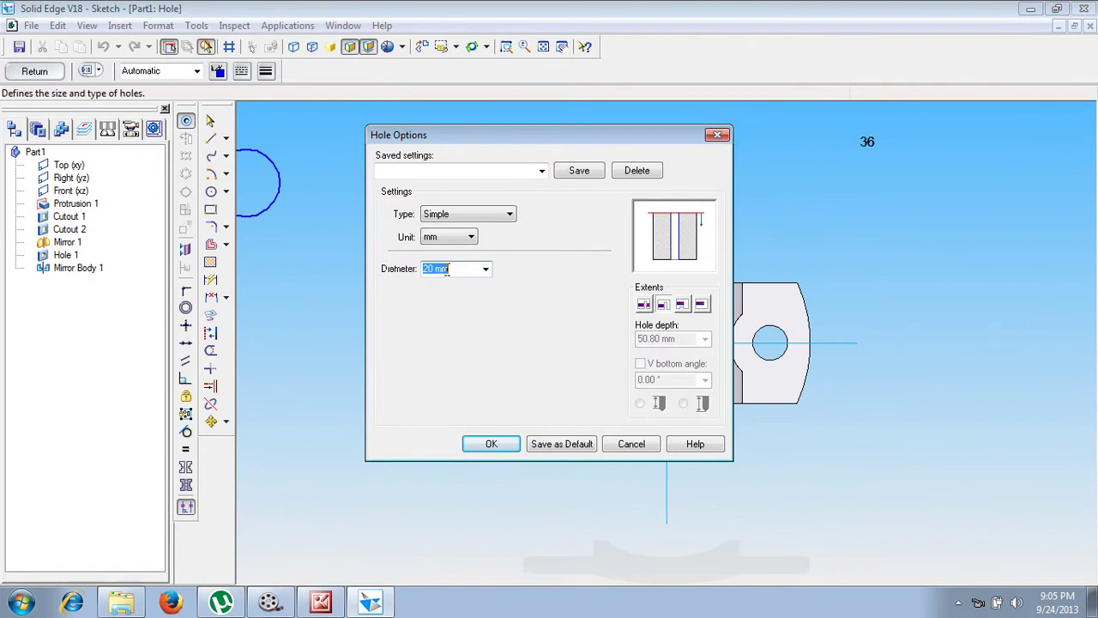
{"action": "type", "text": "13"}
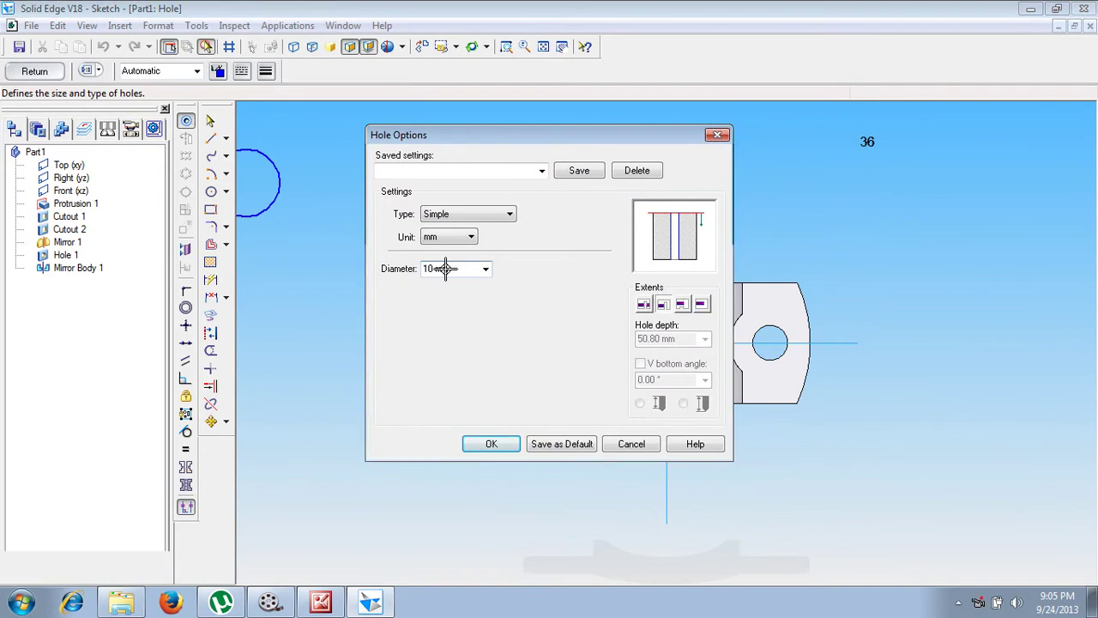
{"action": "key", "text": "Return"}
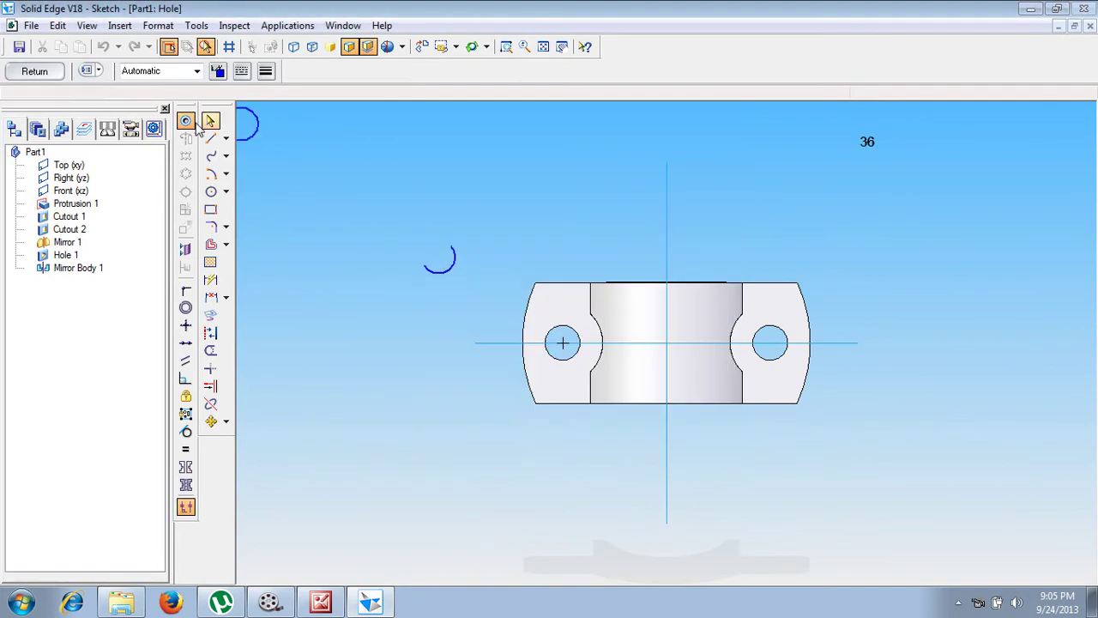
{"action": "left_click", "coordinate": [87, 71]}
{"action": "left_click", "coordinate": [701, 304]}
{"action": "left_click", "coordinate": [652, 338]}
{"action": "type", "text": "10"}
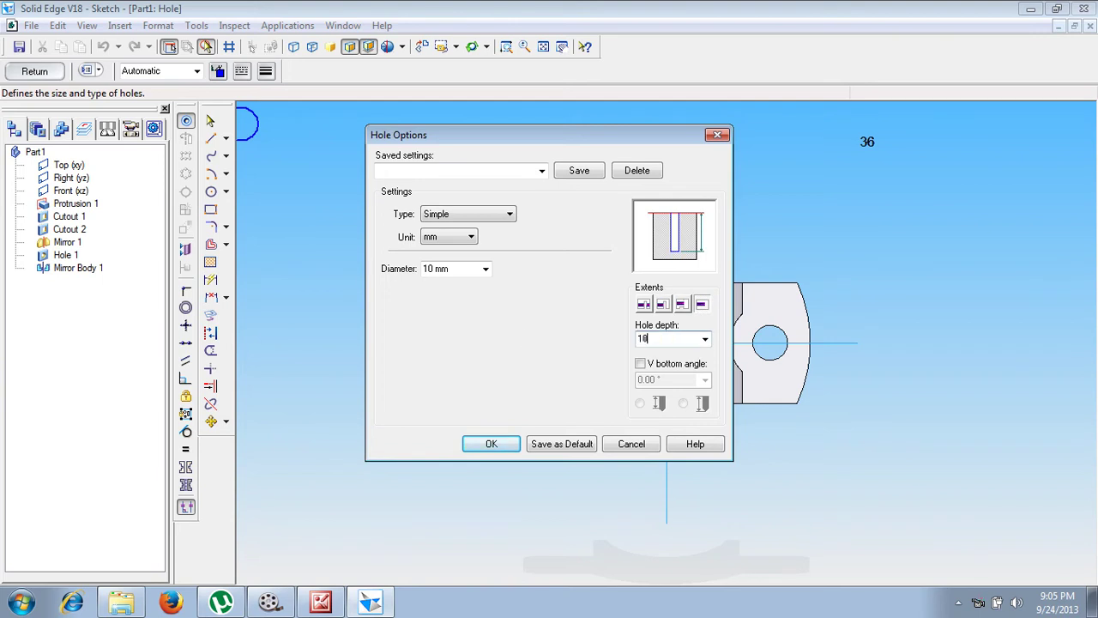
{"action": "left_click", "coordinate": [450, 269]}
{"action": "type", "text": "6"}
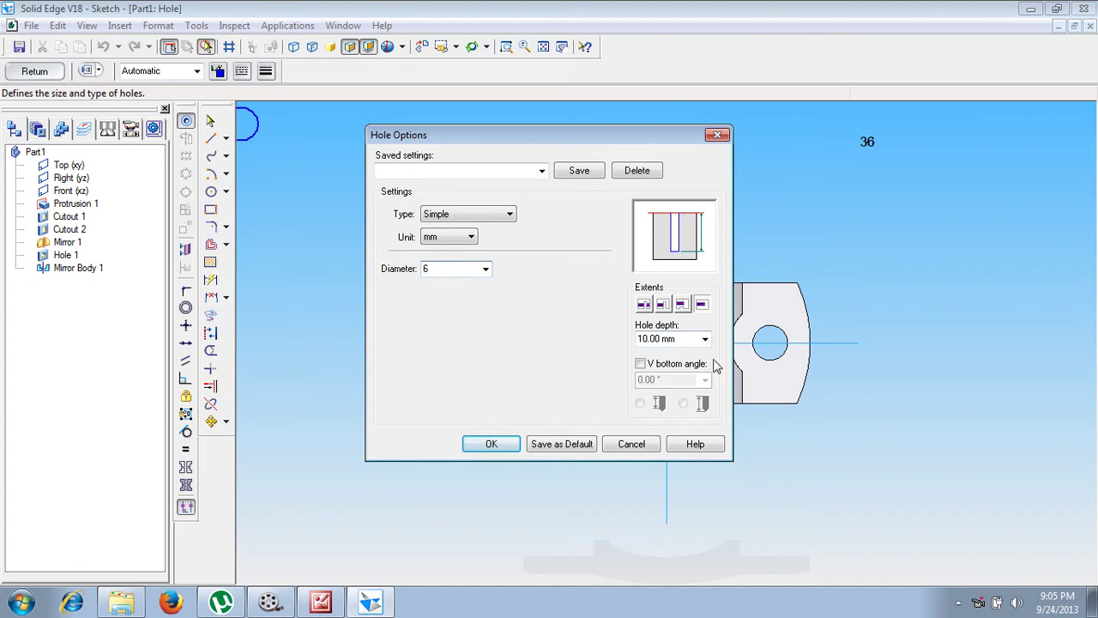
{"action": "left_click", "coordinate": [491, 444]}
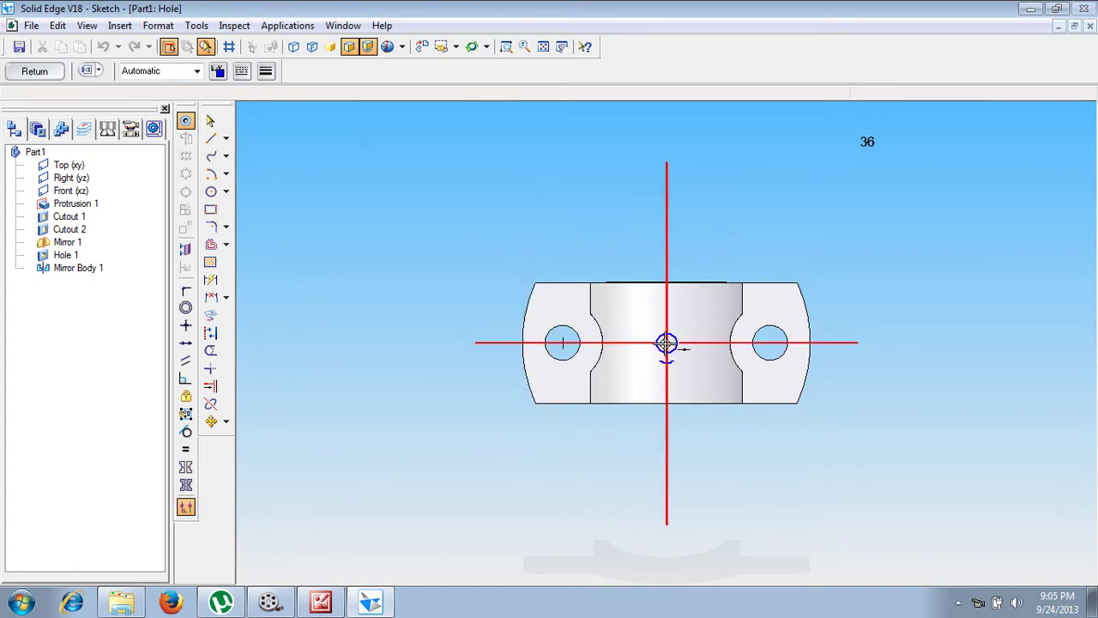
Place Hole 2 where the centre axes cross, drilling downward into the cap.
{"action": "left_click", "coordinate": [667, 343]}
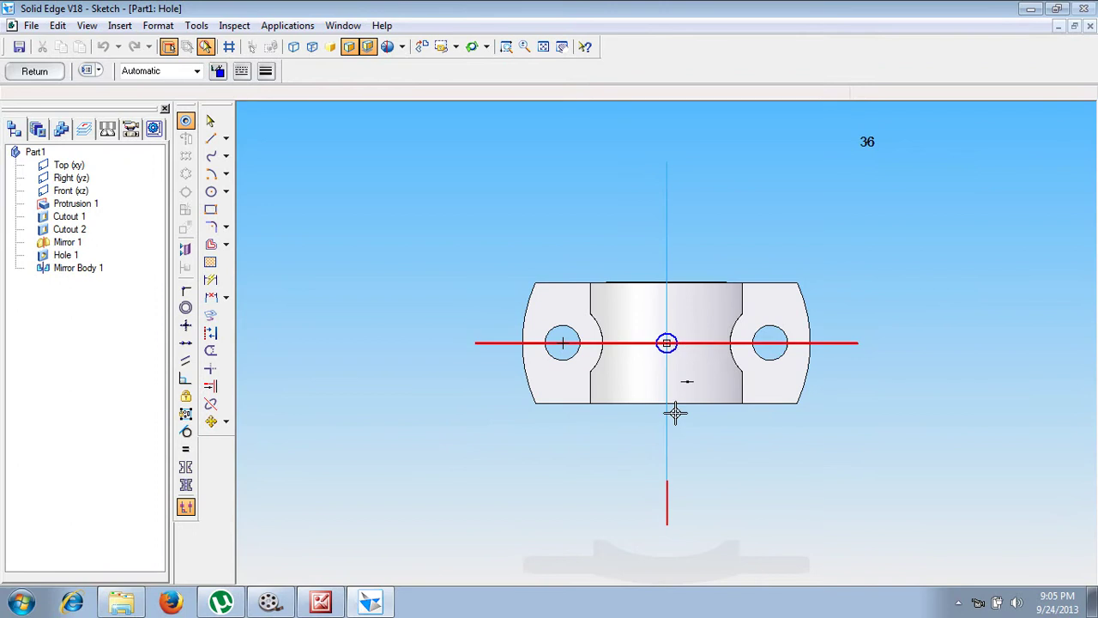
{"action": "left_click", "coordinate": [27, 74]}
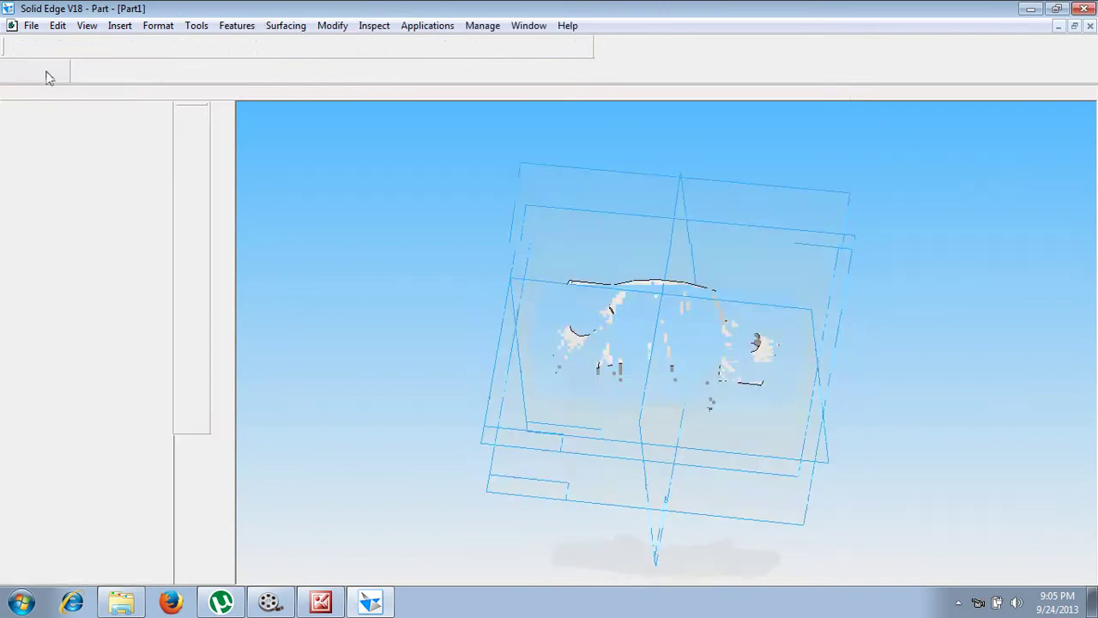
{"action": "left_click", "coordinate": [644, 364]}
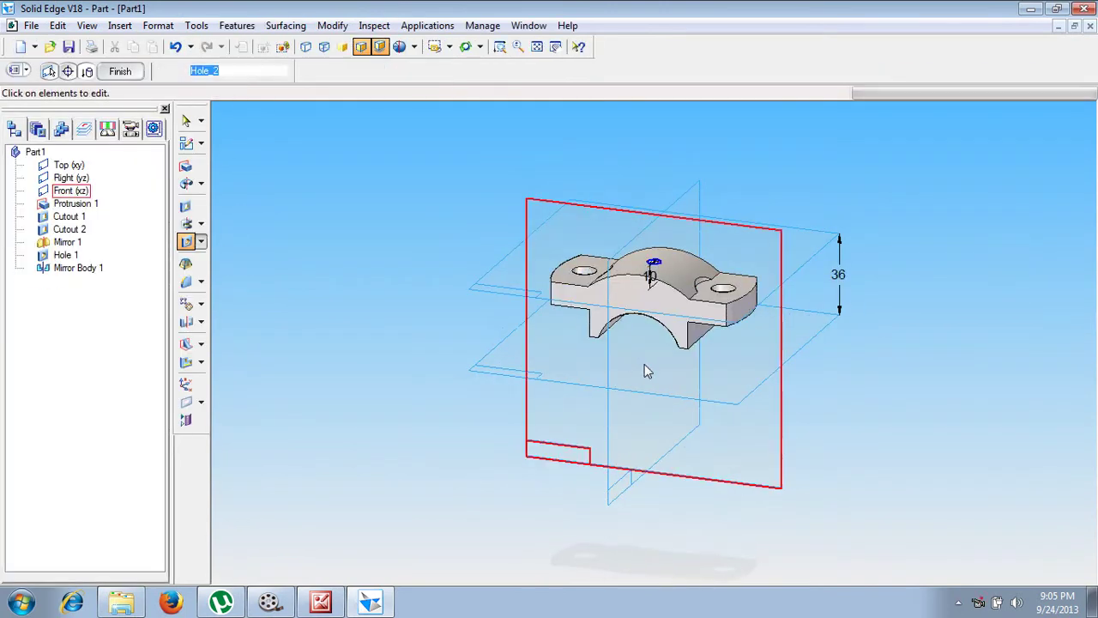
{"action": "left_click", "coordinate": [120, 72]}
{"action": "left_click", "coordinate": [538, 51]}
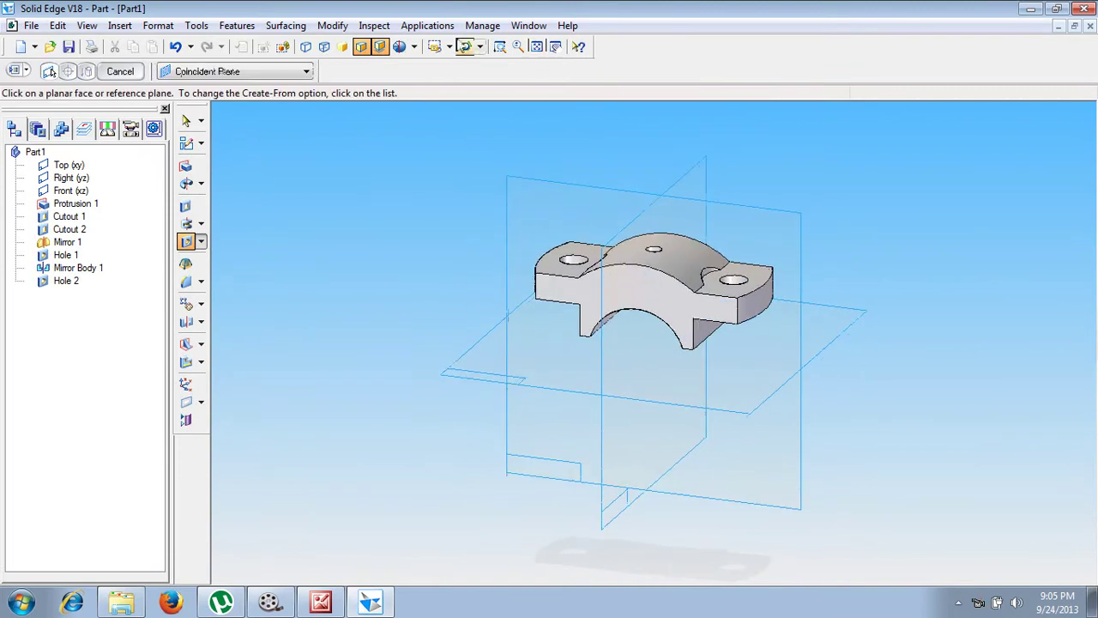
On the cap's top plane, set up a countersunk hole: 3 mm diameter, 6 mm countersink, 90°.
{"action": "left_click", "coordinate": [501, 47]}
{"action": "left_click_drag", "start_coordinate": [574, 252], "coordinate": [682, 303]}
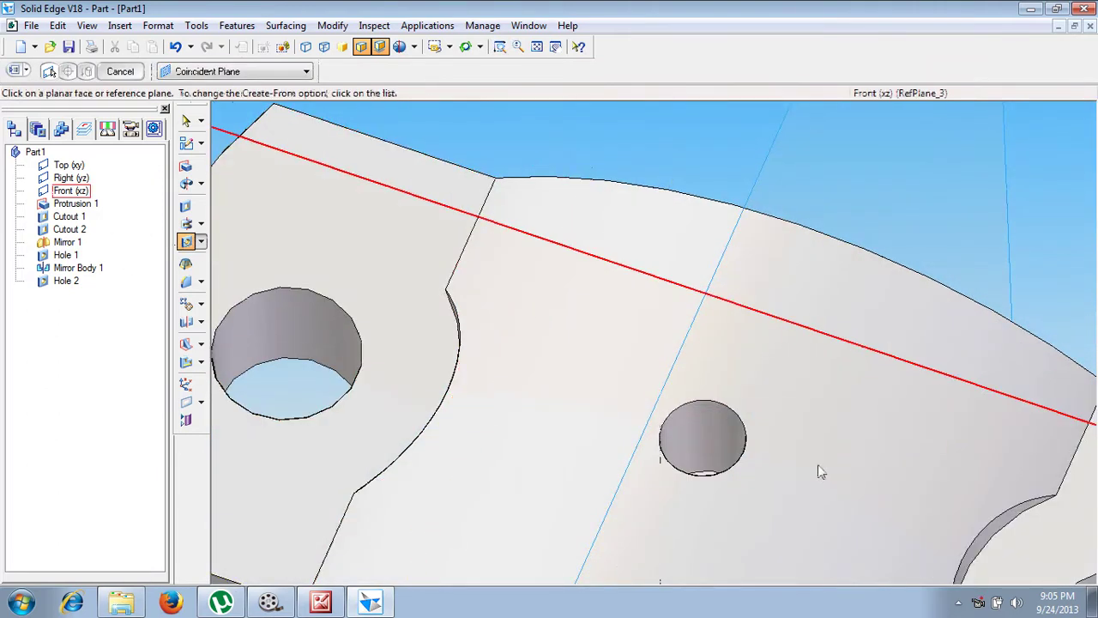
{"action": "left_click", "coordinate": [710, 478]}
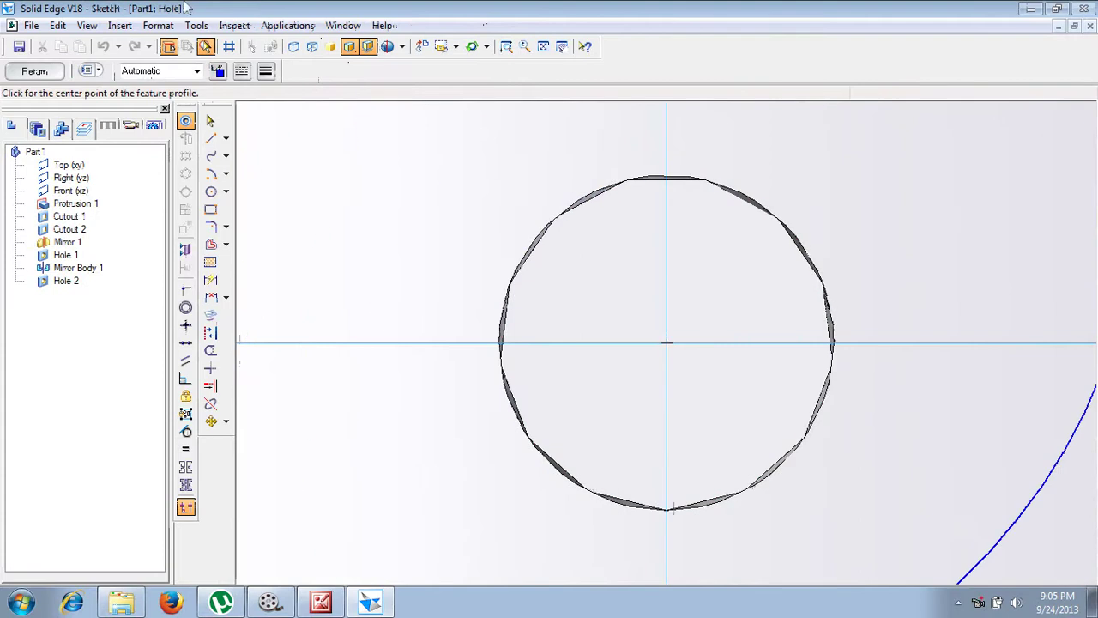
{"action": "left_click", "coordinate": [87, 70]}
{"action": "left_click", "coordinate": [466, 216]}
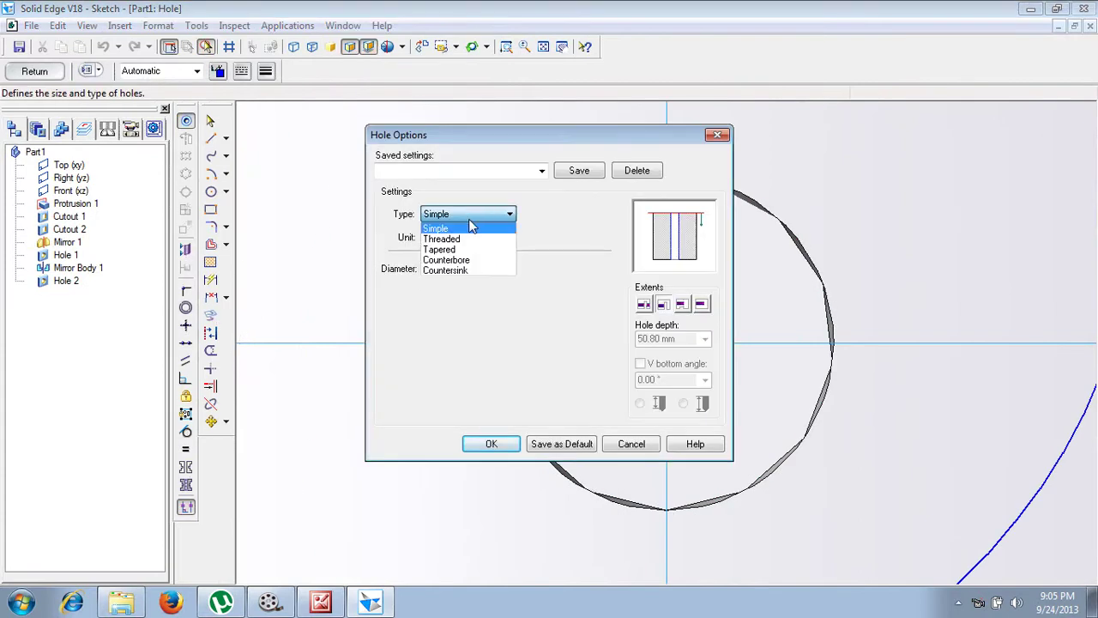
{"action": "left_click", "coordinate": [470, 270]}
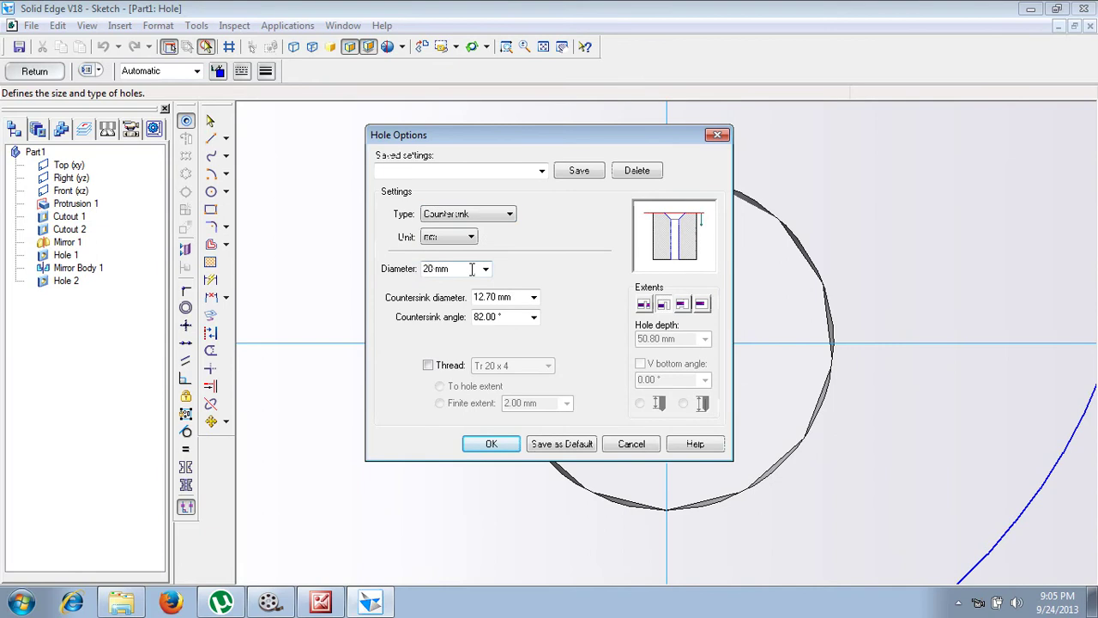
{"action": "left_click", "coordinate": [463, 269]}
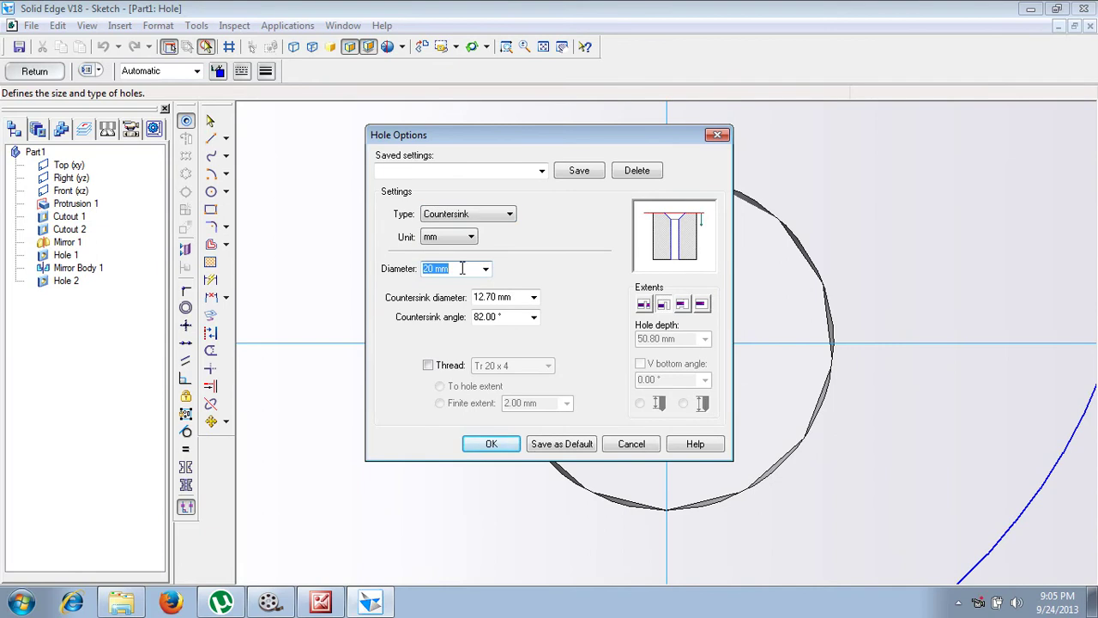
{"action": "type", "text": "3"}
{"action": "left_click", "coordinate": [512, 298]}
{"action": "type", "text": "6"}
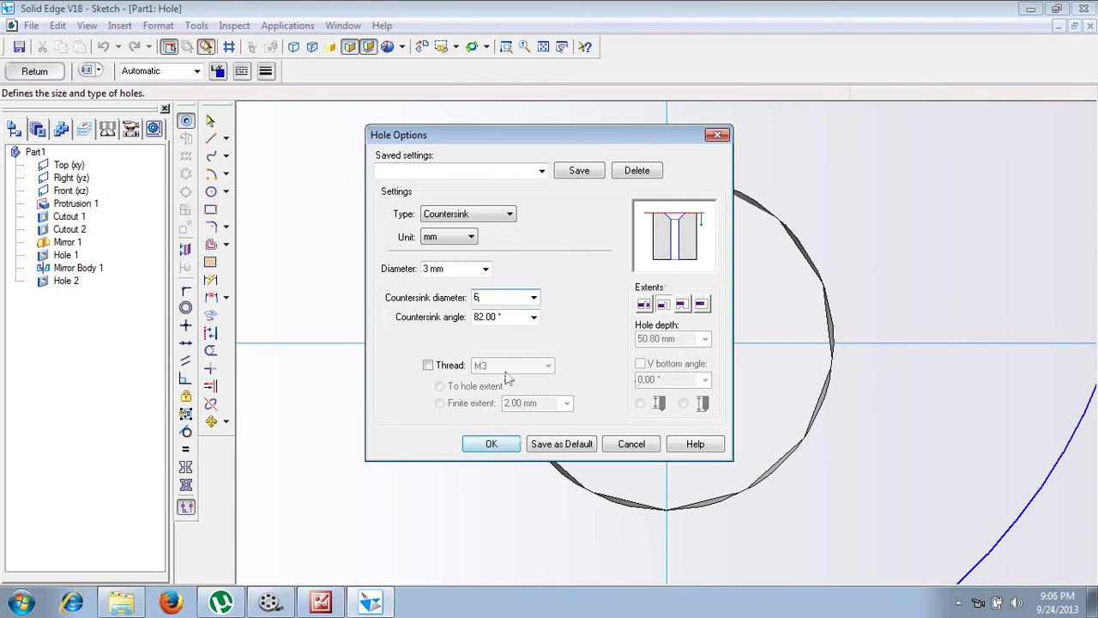
{"action": "left_click", "coordinate": [527, 318]}
{"action": "left_click", "coordinate": [534, 317]}
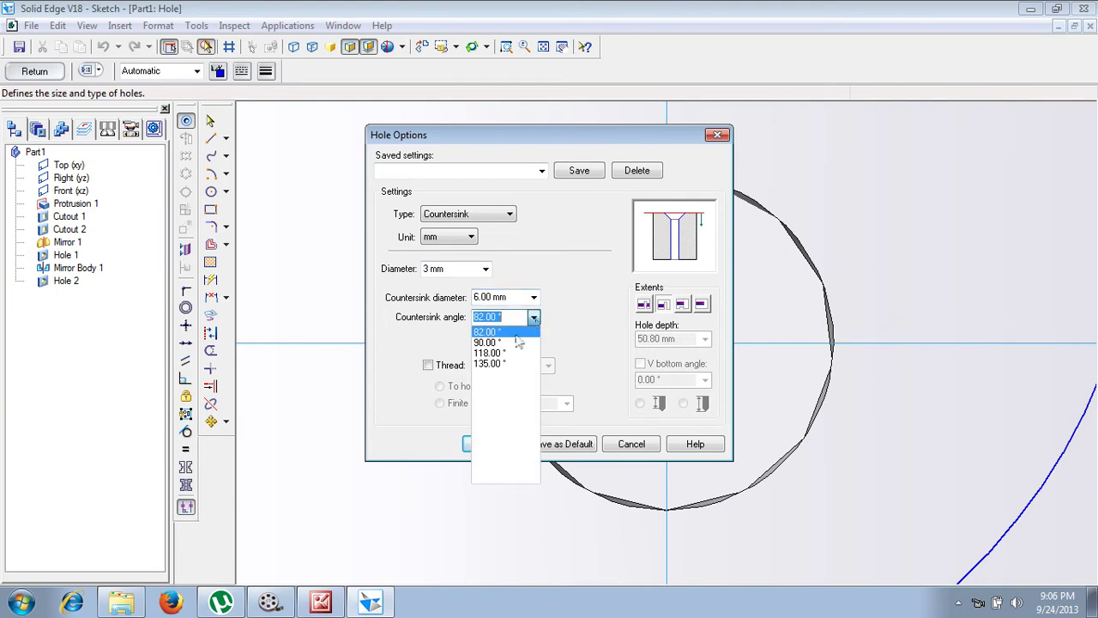
{"action": "left_click", "coordinate": [493, 342]}
{"action": "left_click", "coordinate": [492, 444]}
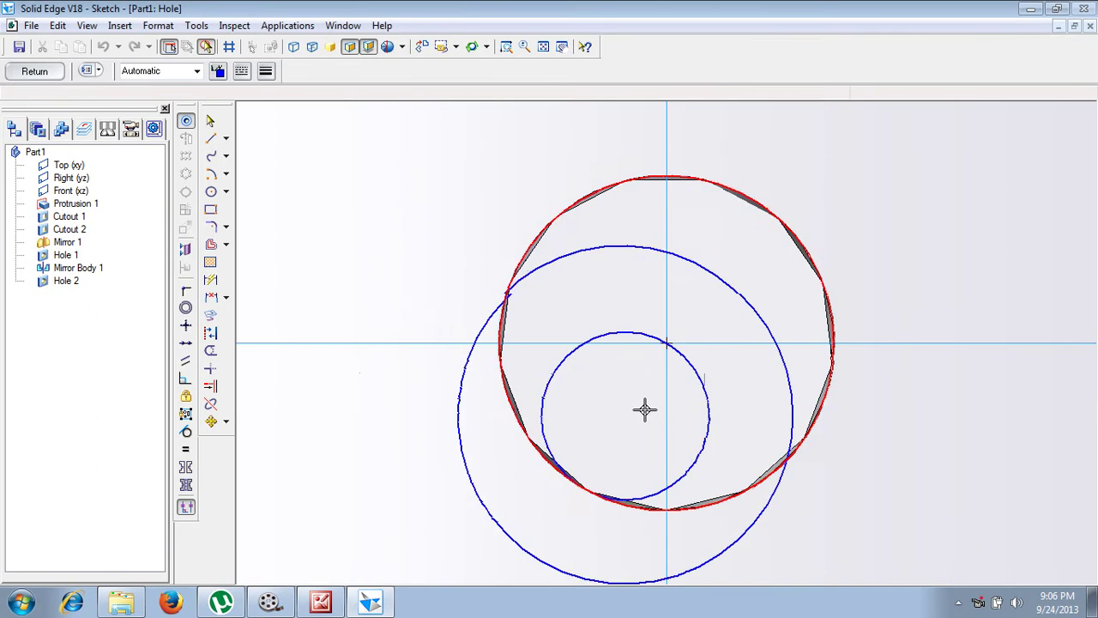
Place Hole 3 at the sketch origin, cutting down into the crown.
{"action": "left_click", "coordinate": [667, 344]}
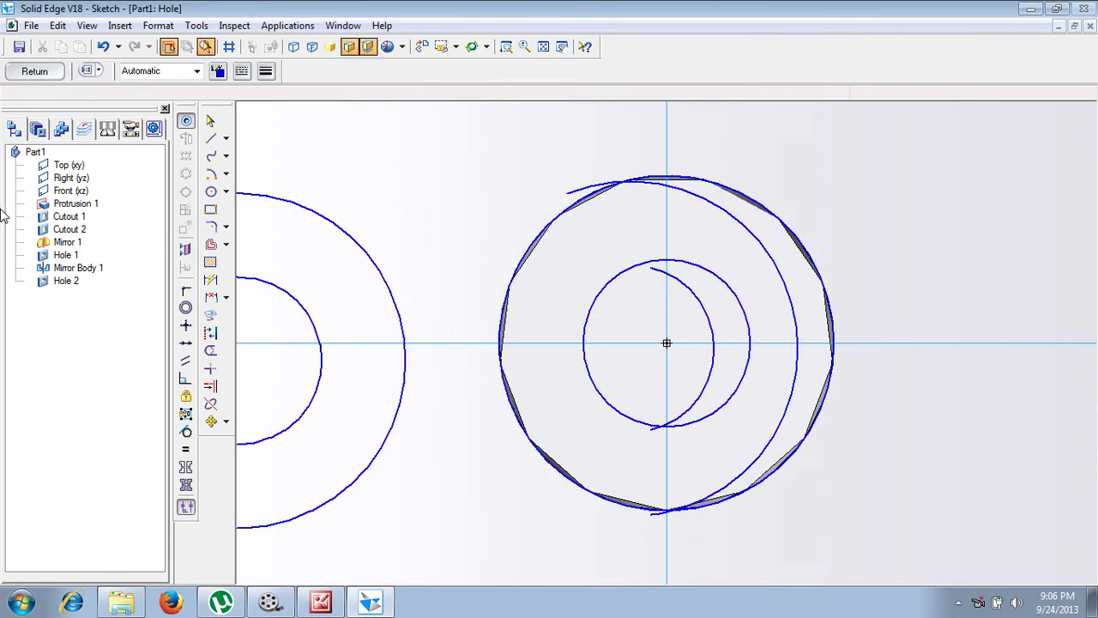
{"action": "left_click", "coordinate": [35, 71]}
{"action": "mouse_move", "coordinate": [535, 500]}
{"action": "middle_mouse_down"}
{"action": "mouse_move", "coordinate": [544, 355]}
{"action": "mouse_move", "coordinate": [581, 415]}
{"action": "middle_mouse_up"}
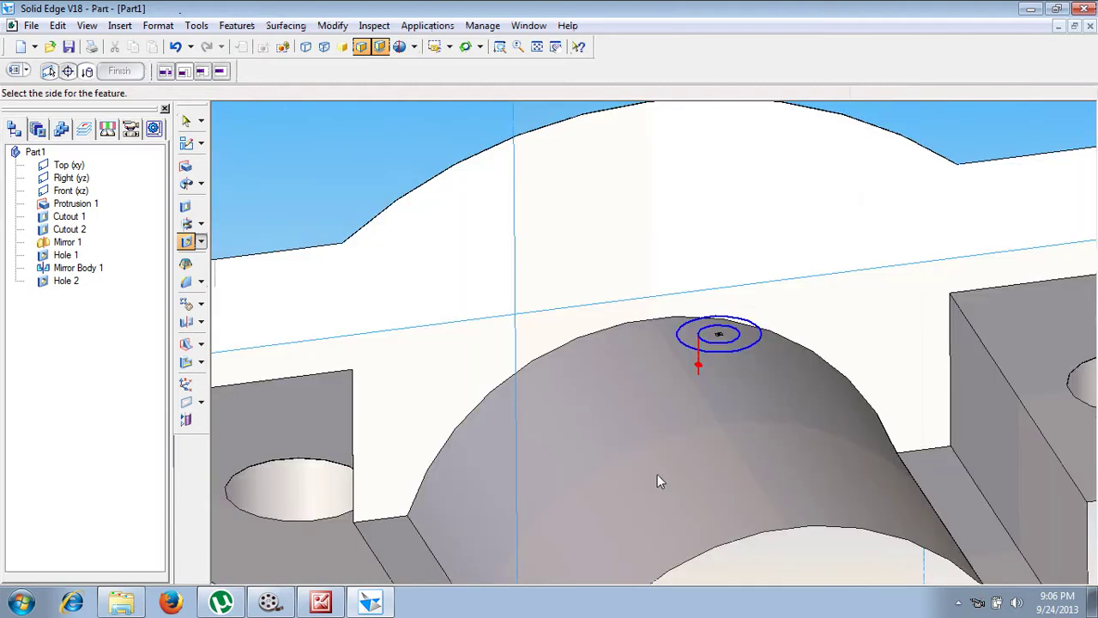
{"action": "left_click", "coordinate": [538, 46]}
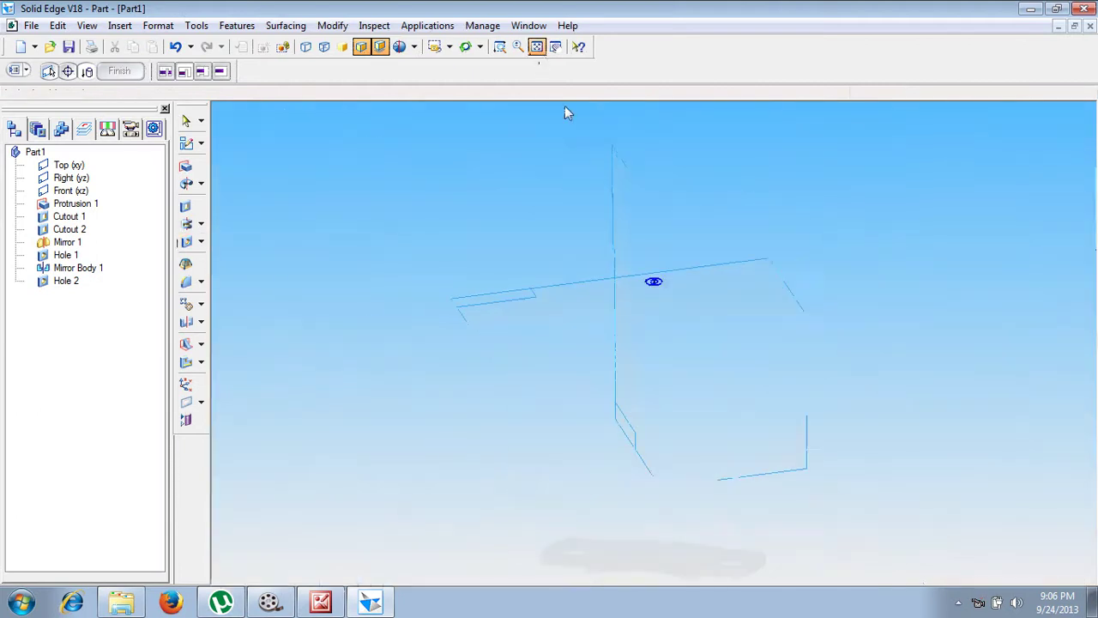
{"action": "left_click", "coordinate": [662, 376]}
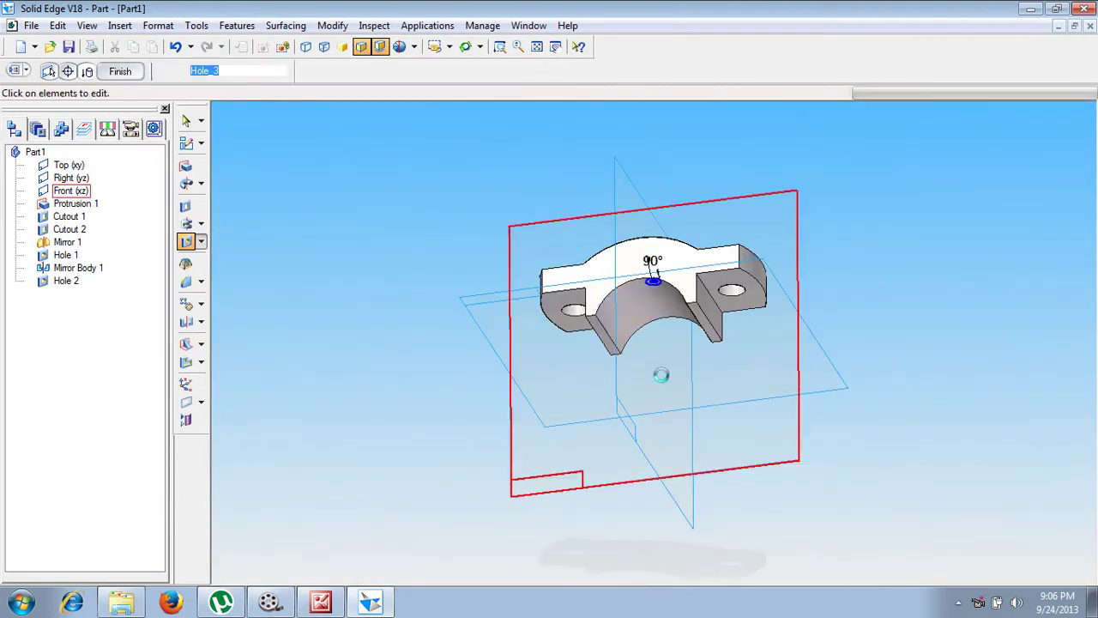
{"action": "left_click", "coordinate": [131, 74]}
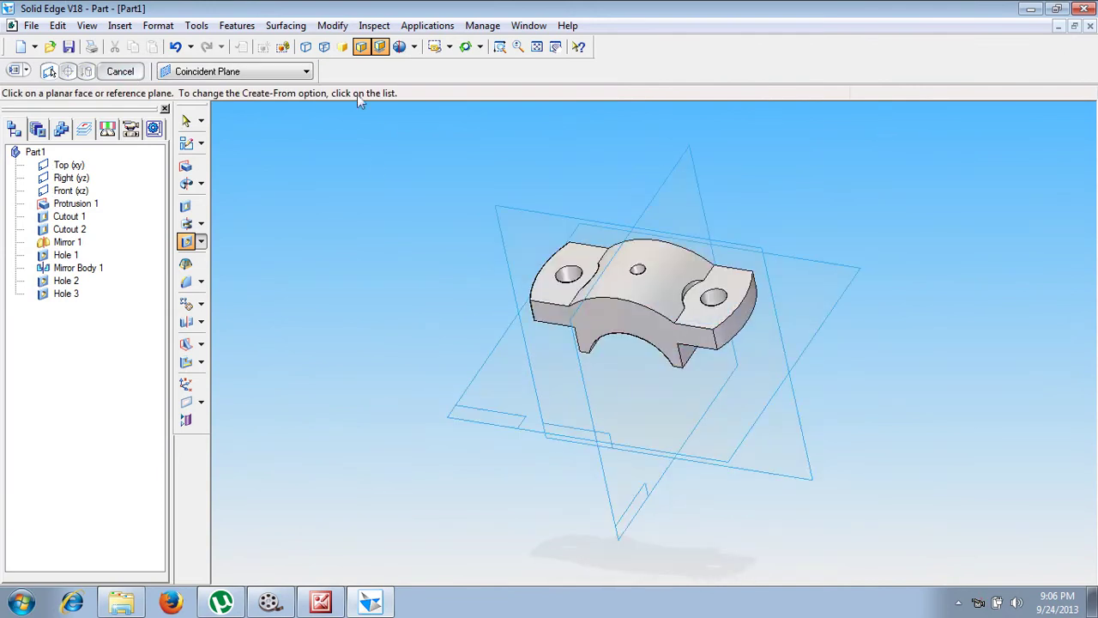
{"action": "left_click", "coordinate": [323, 50]}
{"action": "middle_click_drag", "start_coordinate": [459, 348], "coordinate": [413, 313]}
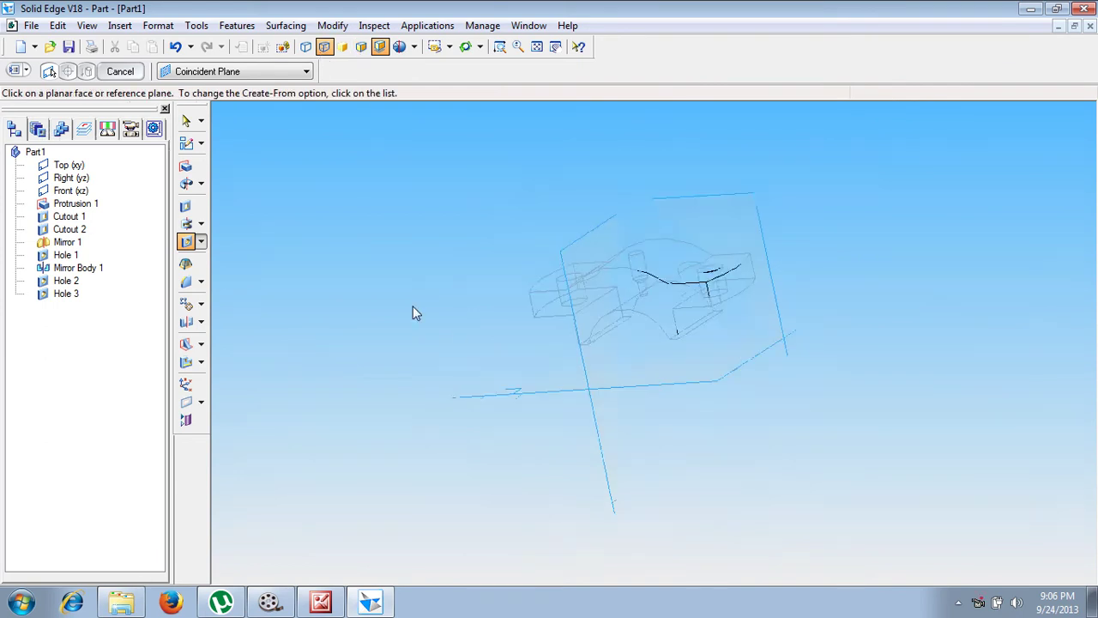
{"action": "left_click", "coordinate": [500, 46]}
{"action": "left_click_drag", "start_coordinate": [559, 240], "coordinate": [672, 348]}
{"action": "key", "text": "Escape"}
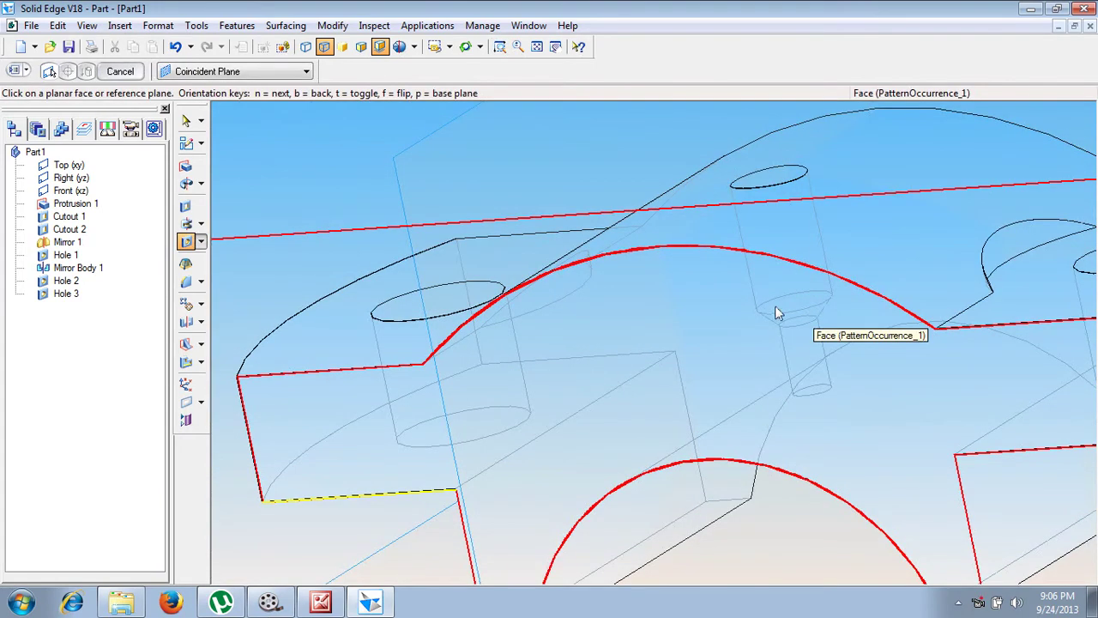
{"action": "left_click", "coordinate": [362, 48]}
{"action": "key", "text": "Escape"}
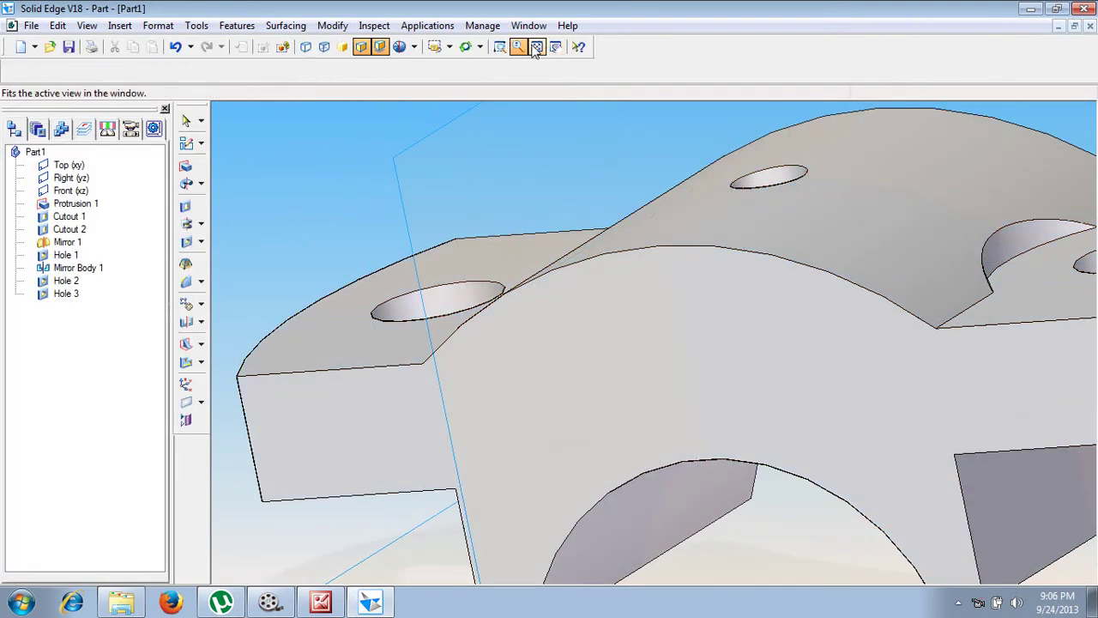
{"action": "left_click", "coordinate": [537, 46]}
{"action": "left_click", "coordinate": [465, 46]}
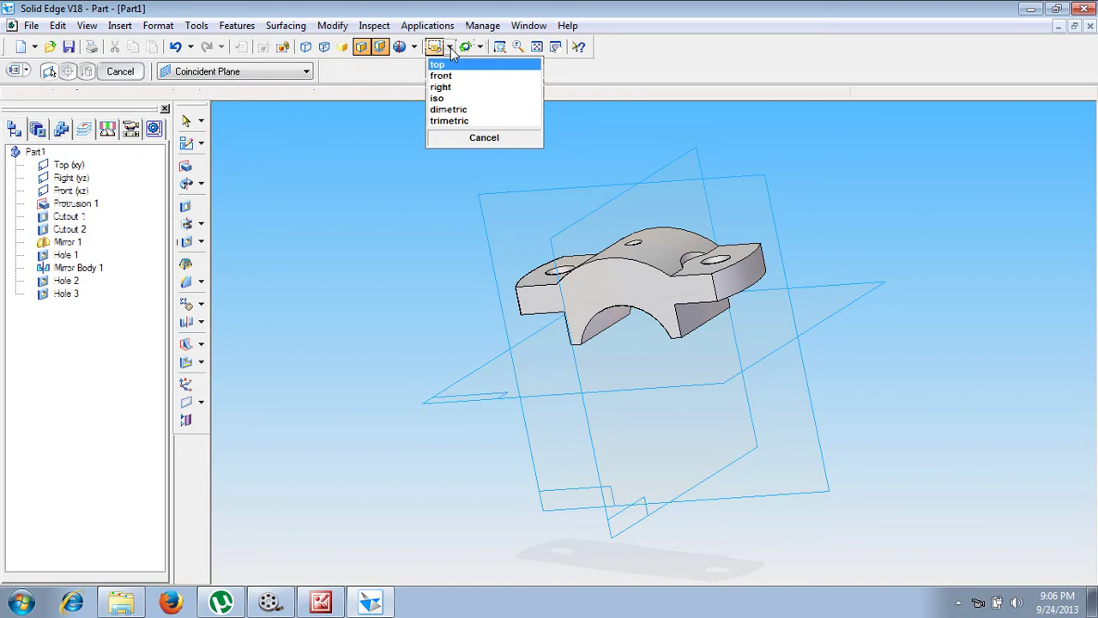
{"action": "left_click", "coordinate": [482, 111]}
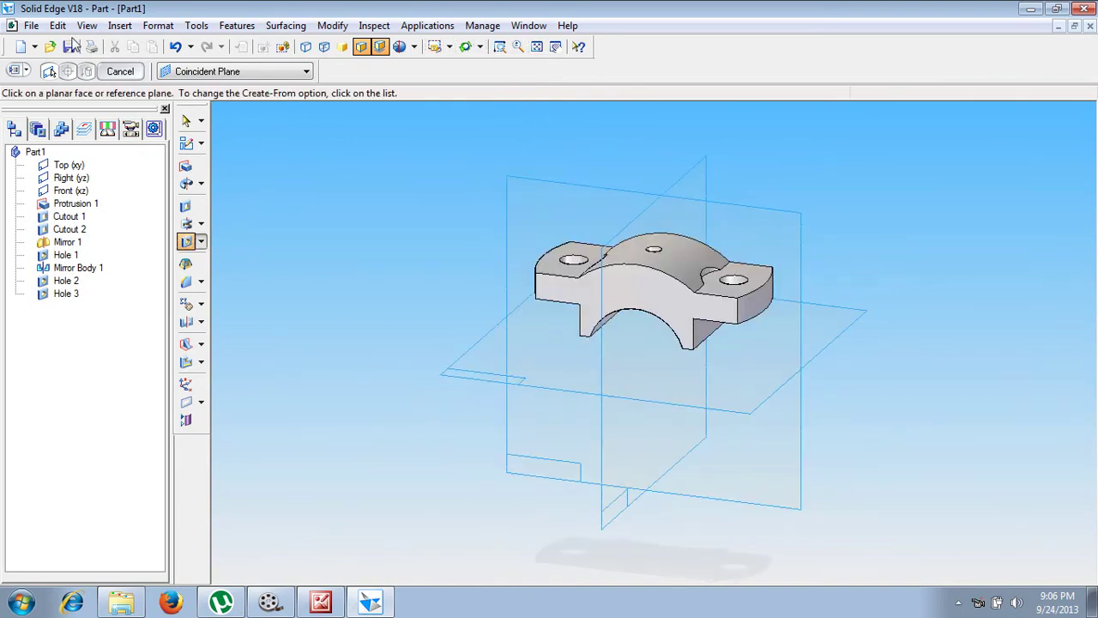
Give the part the Summary title Cap and save it as Cap.par in Plummer Block.
{"action": "left_click", "coordinate": [71, 48]}
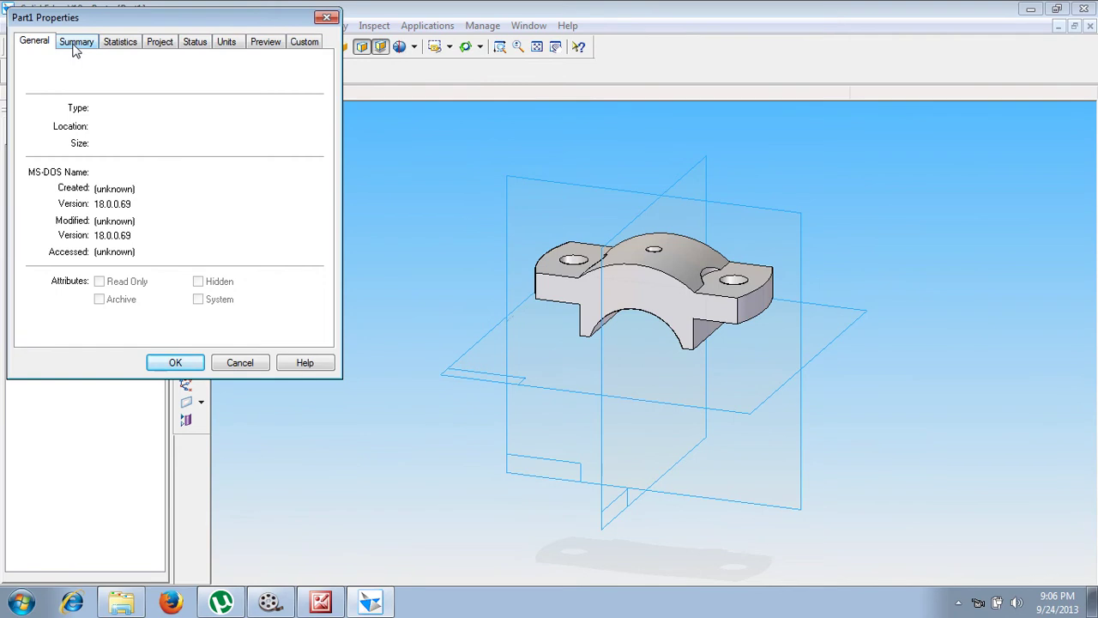
{"action": "left_click", "coordinate": [75, 43]}
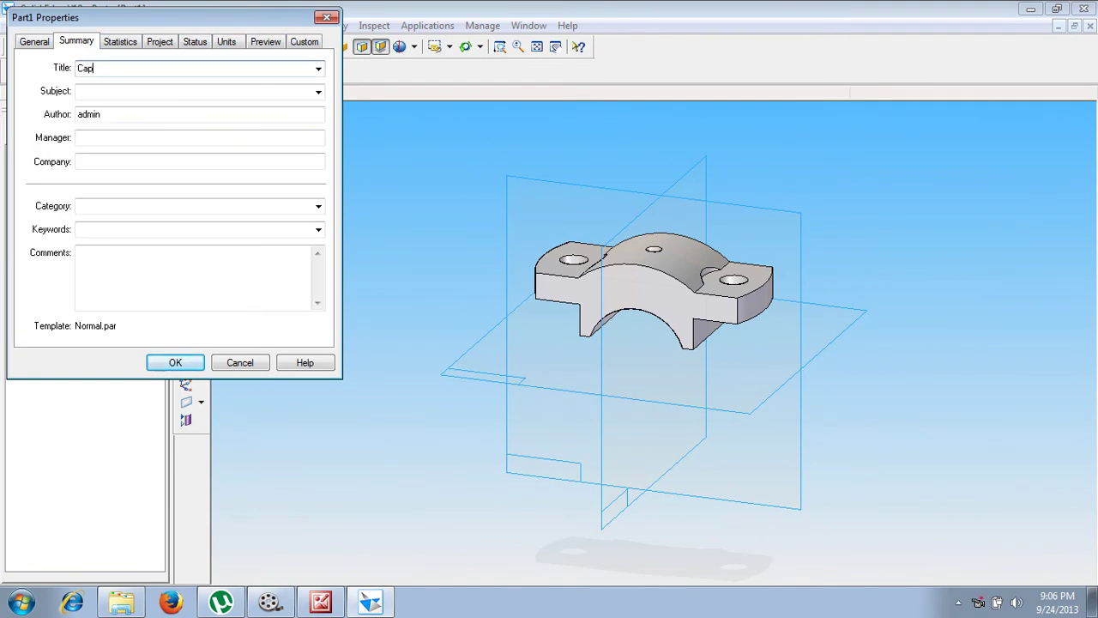
{"action": "left_click", "coordinate": [172, 362]}
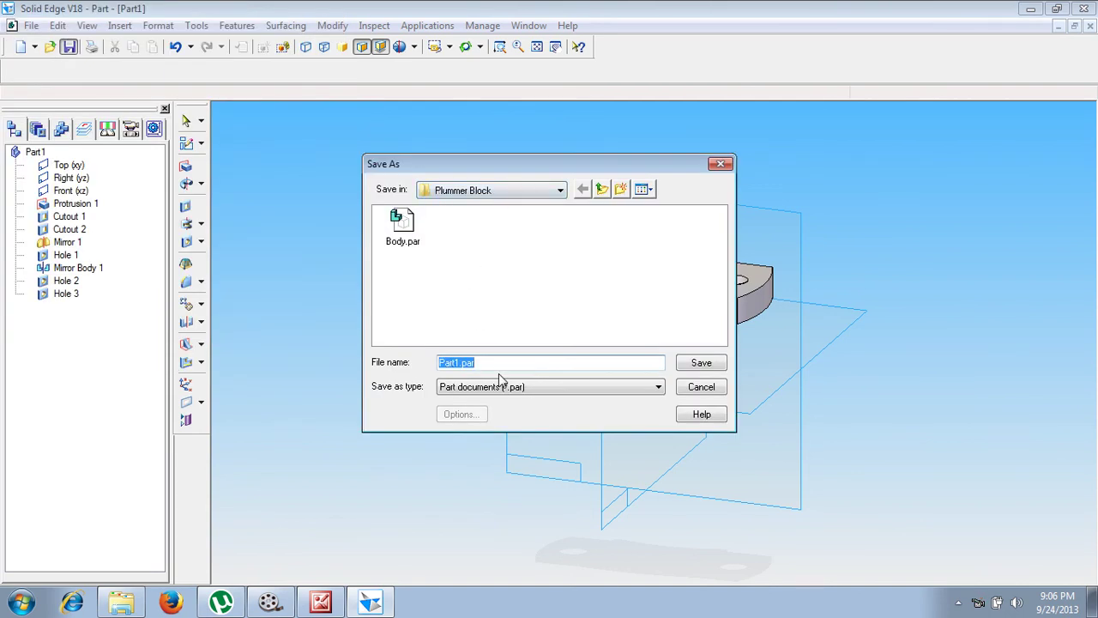
{"action": "type", "text": "Cap"}
{"action": "left_click", "coordinate": [693, 365]}
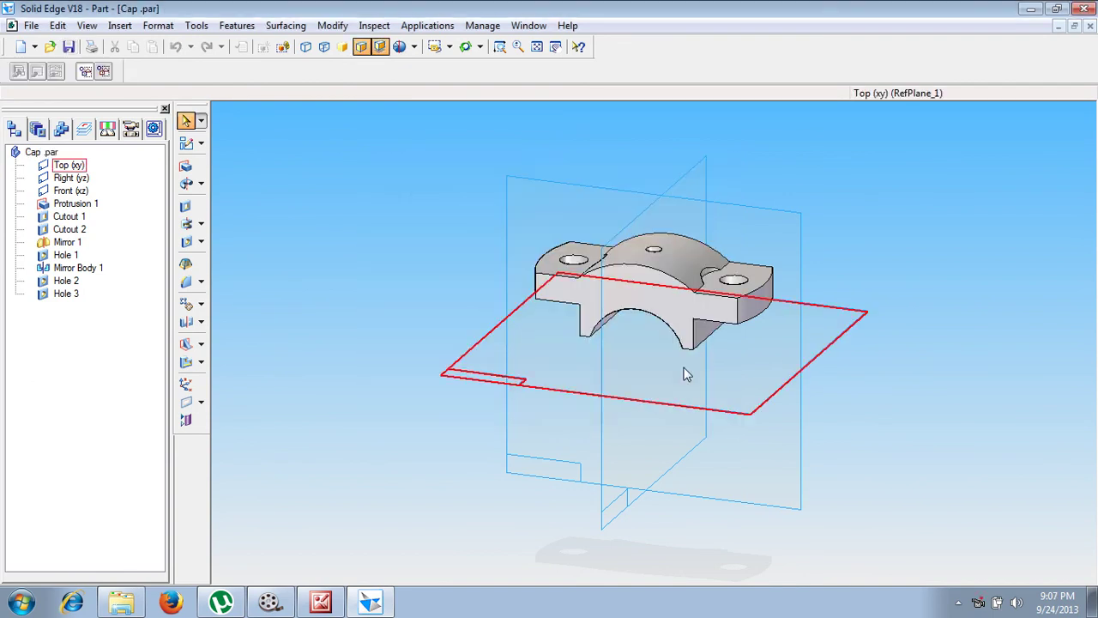